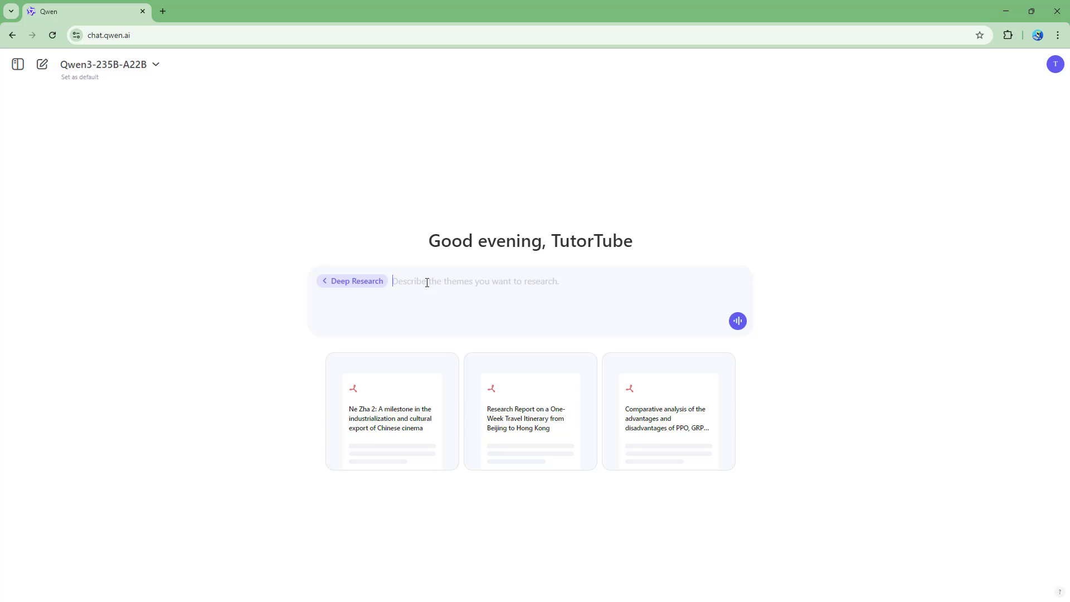
# Step: Submit the Deep Research prompt "research on animation for a better online education through youtube"
pyautogui.write('research on anim')
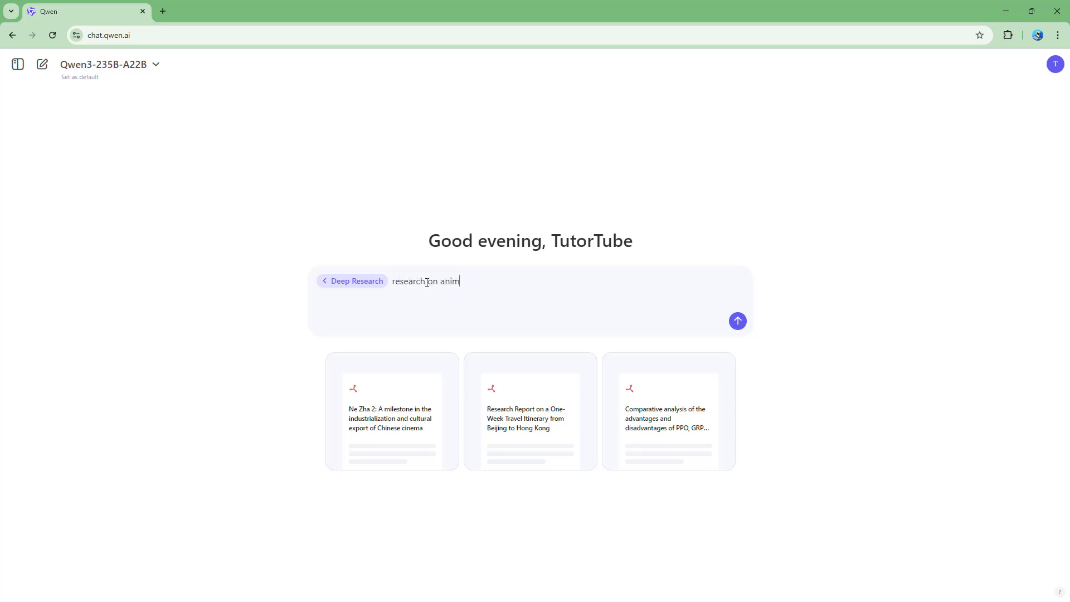
pyautogui.write('ation')
pyautogui.write('gh youtube')
pyautogui.press('Return')
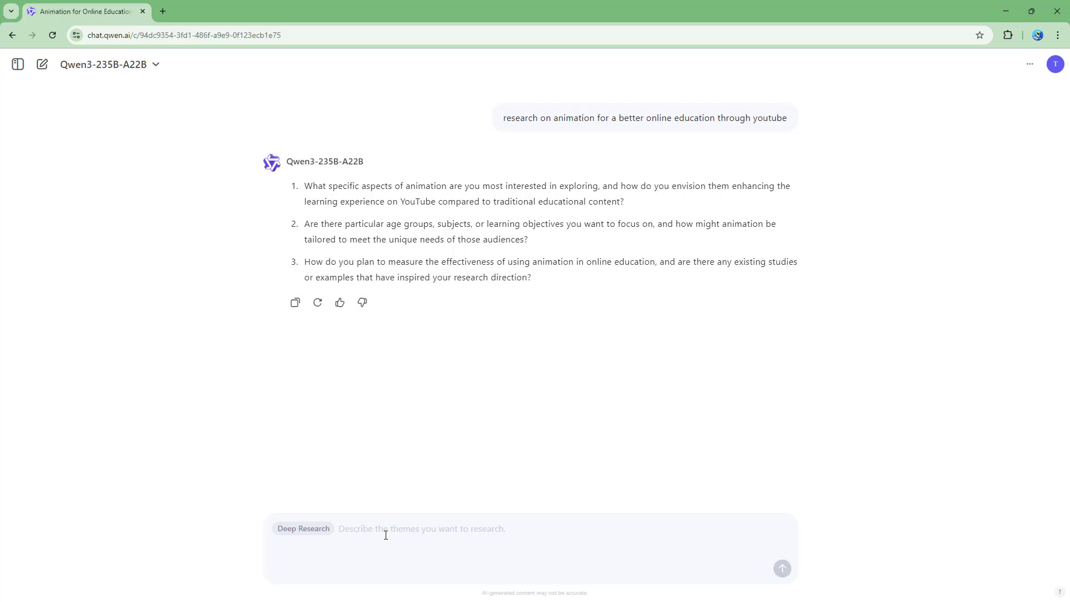
# Step: Answer the clarifying questions with "motion graphics, young adults from 20 to 30s, general subjects, i have no plan to measure" and send it
pyautogui.write('motion graphics, y')
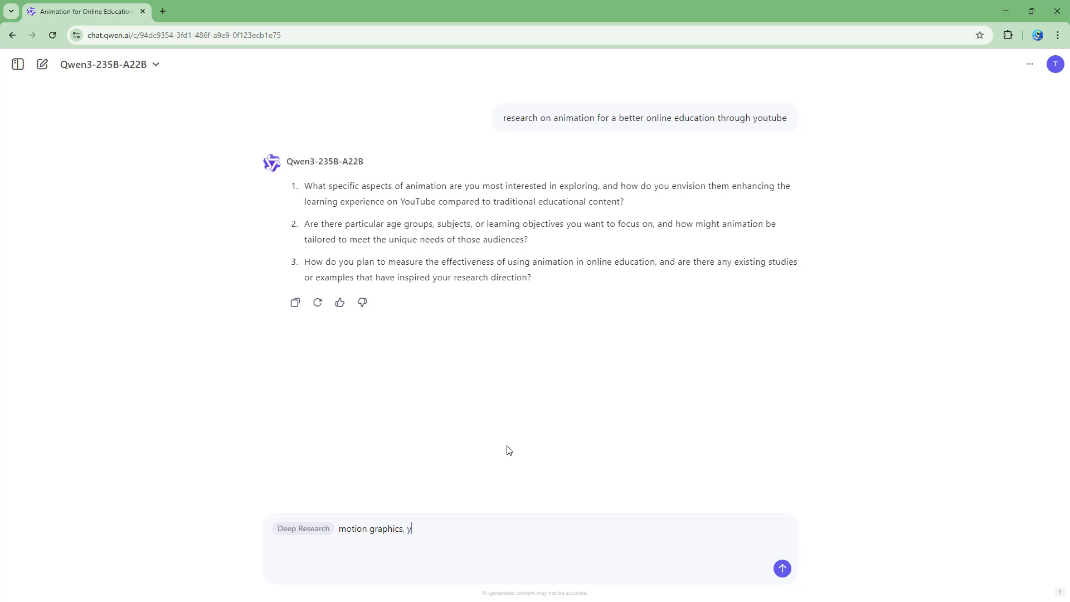
pyautogui.write('rom 20 to 30s, general subjects,')
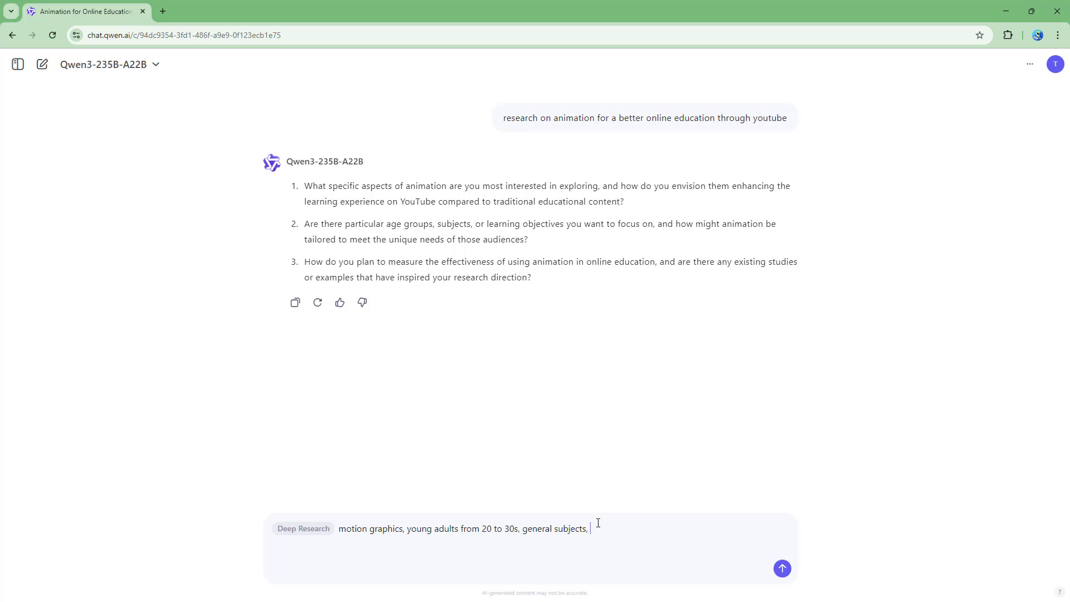
pyautogui.write('have no plan to measure')
pyautogui.press('Return')
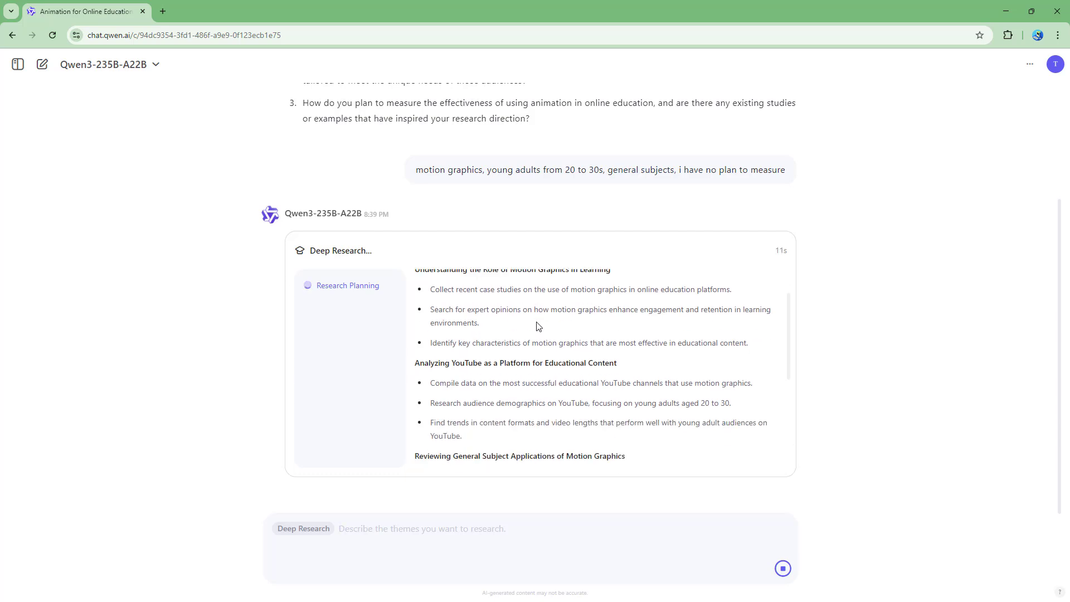
# Step: Read through the Research Planning section from its opening topics on motion graphics to the viewer engagement trends
pyautogui.scroll(1, 539, 326)
pyautogui.moveTo(455, 344); pyautogui.dragTo(519, 379)
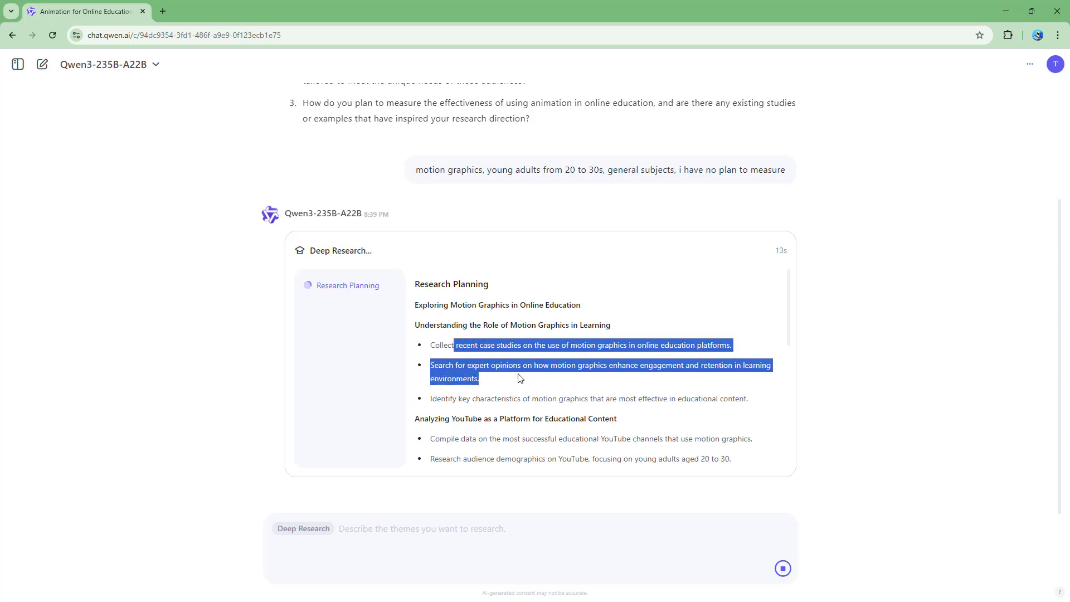
pyautogui.scroll(-3, 522, 373)
pyautogui.scroll(2, 523, 372)
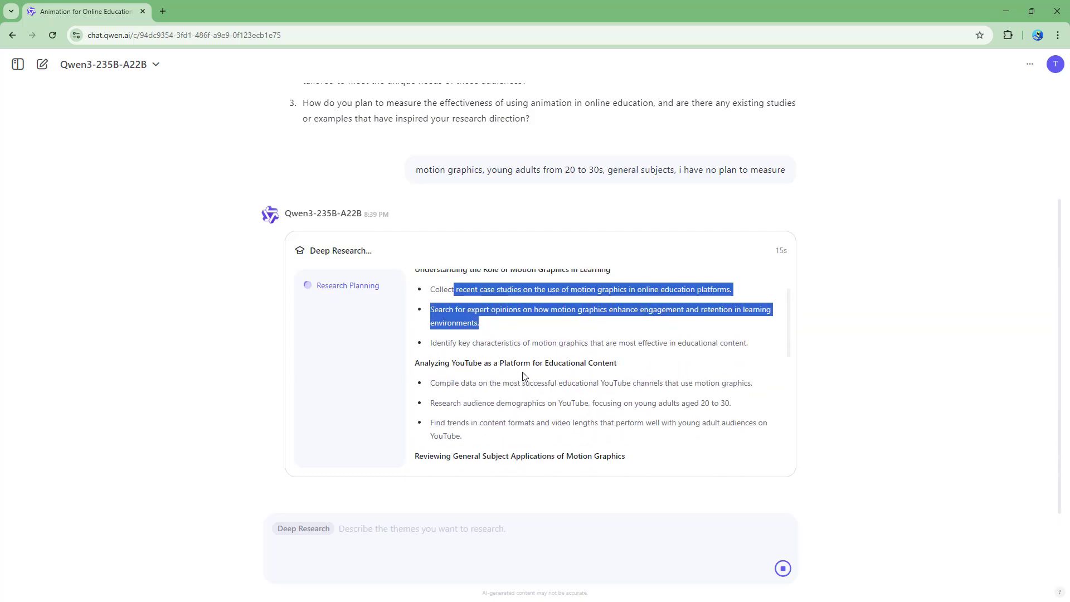
pyautogui.moveTo(454, 363); pyautogui.dragTo(528, 363)
pyautogui.scroll(-2, 557, 372)
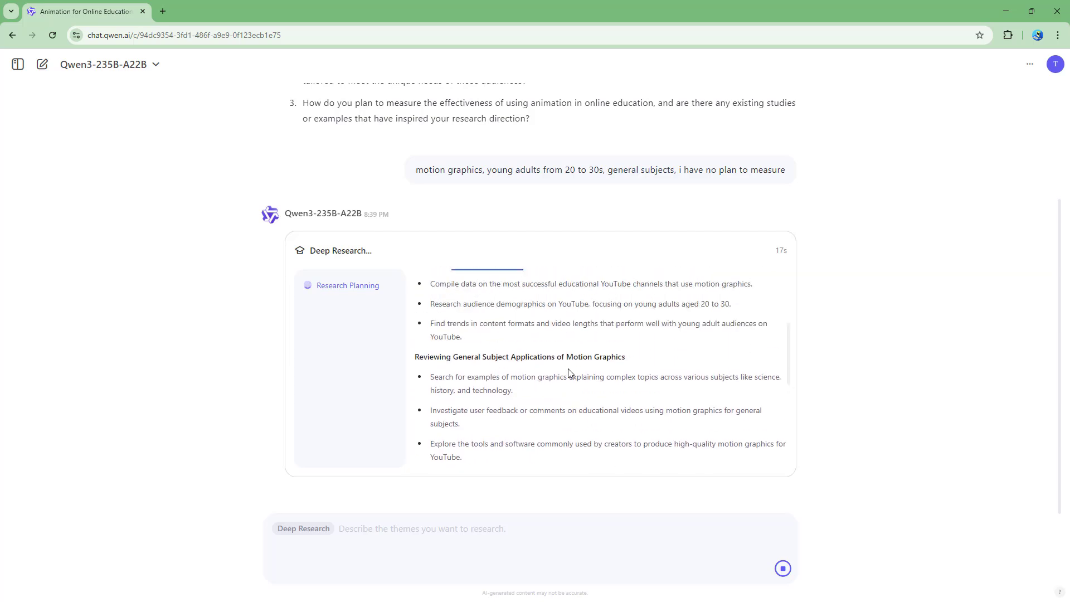
pyautogui.scroll(1, 569, 372)
pyautogui.scroll(-5, 568, 367)
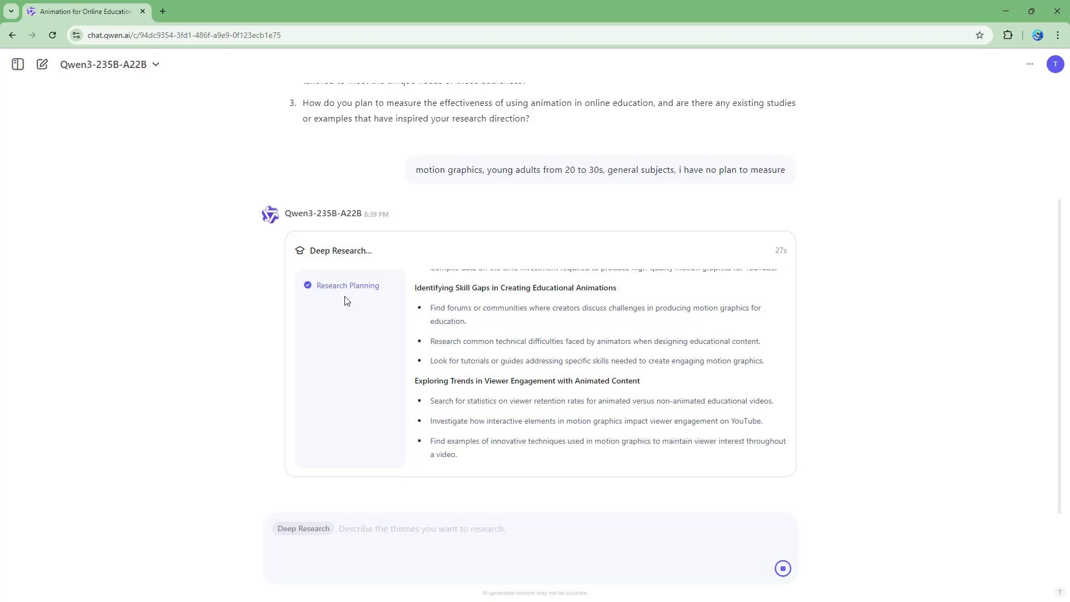
pyautogui.scroll(5, 508, 378)
pyautogui.scroll(5, 507, 379)
pyautogui.scroll(-10, 508, 379)
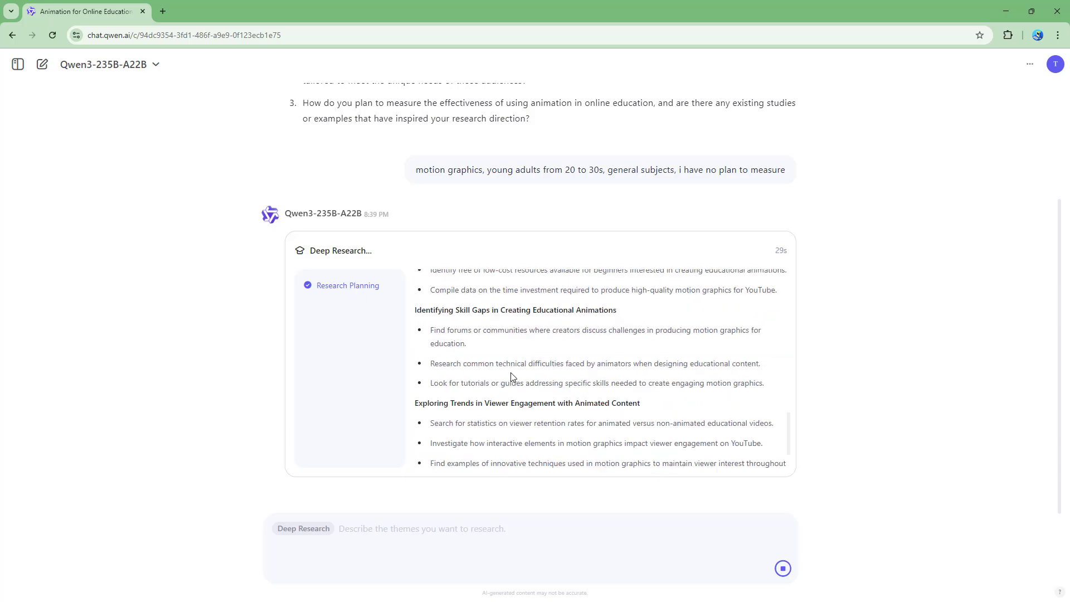
pyautogui.scroll(10, 707, 390)
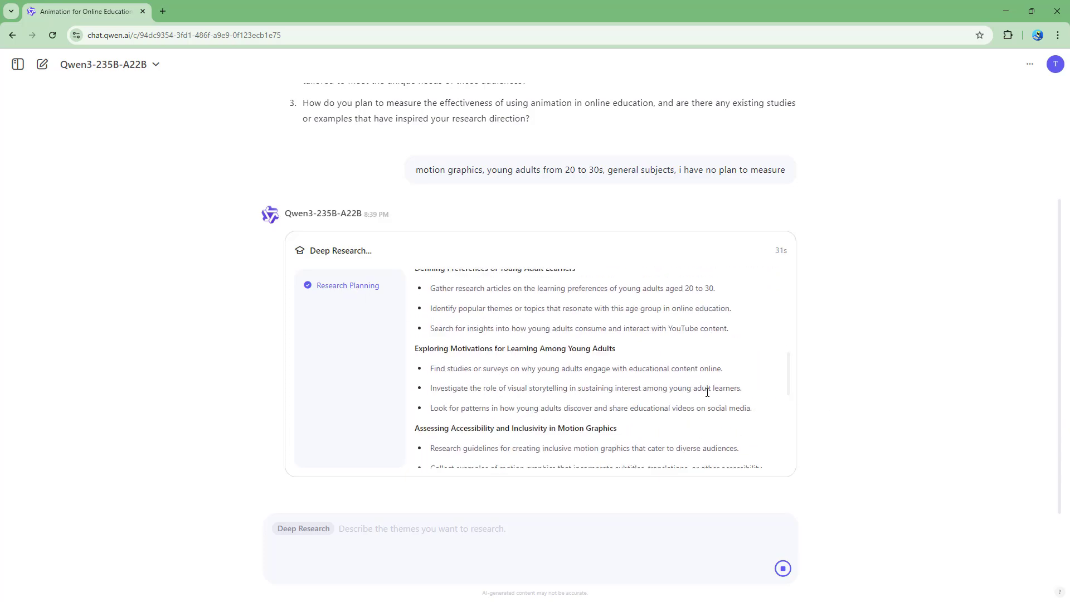
pyautogui.scroll(-10, 707, 395)
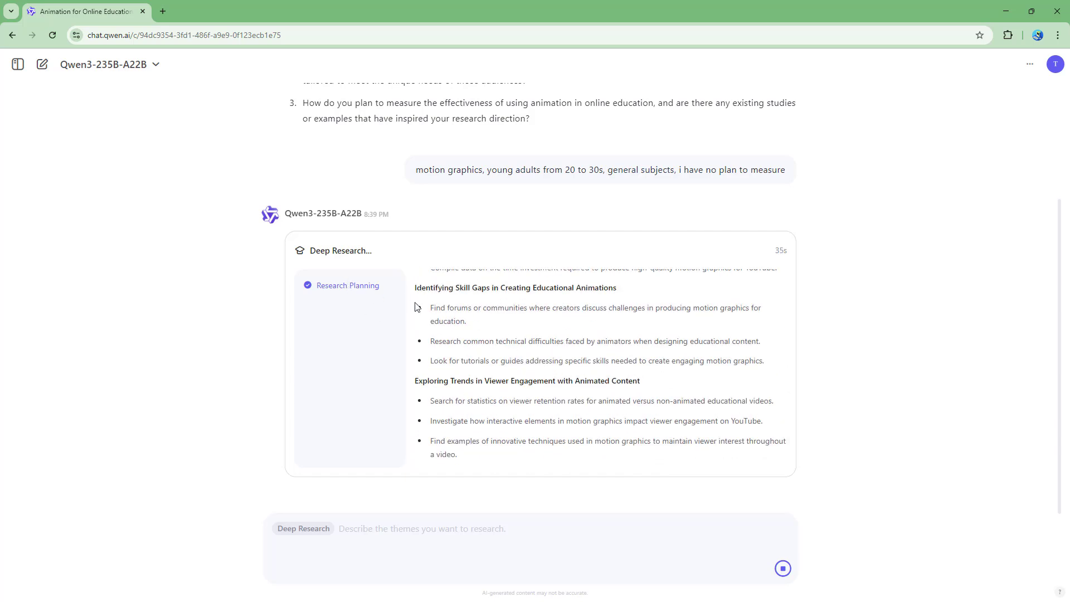
pyautogui.click(345, 287)
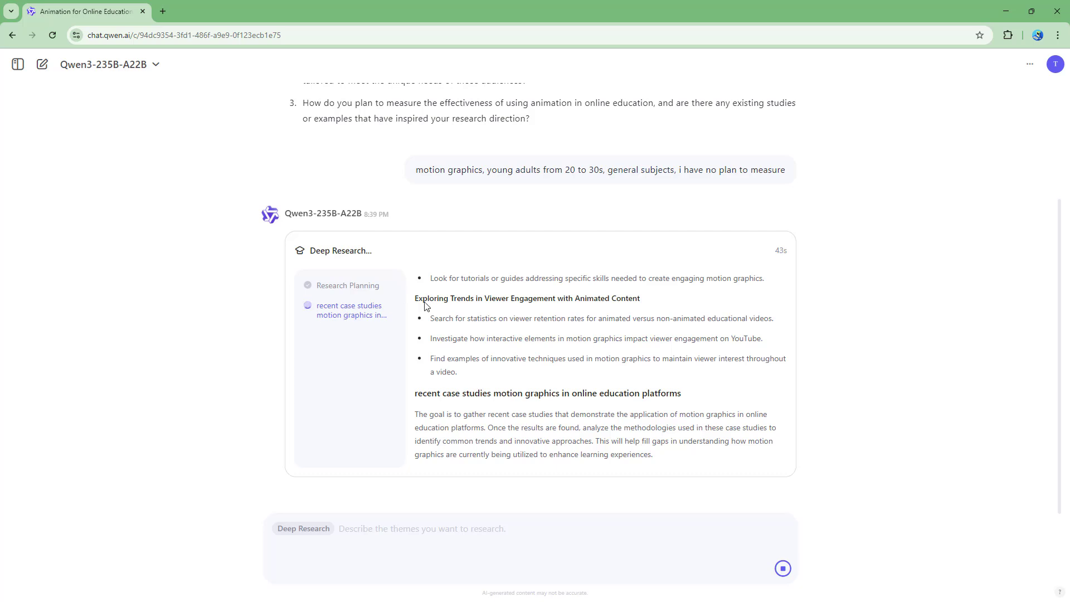
pyautogui.scroll(10, 521, 366)
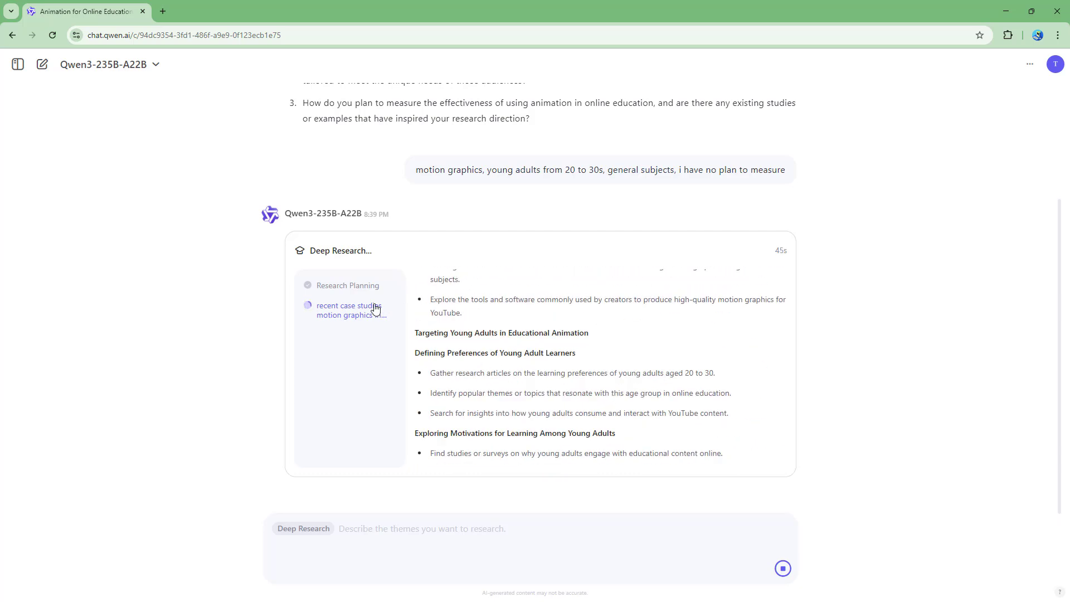
pyautogui.click(363, 285)
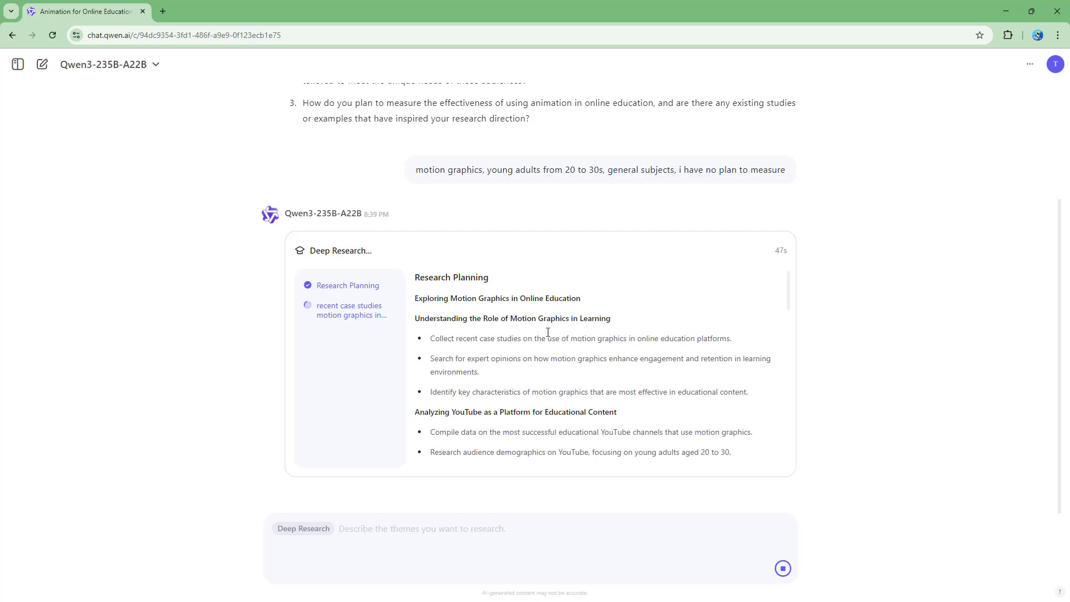
pyautogui.scroll(-10, 538, 341)
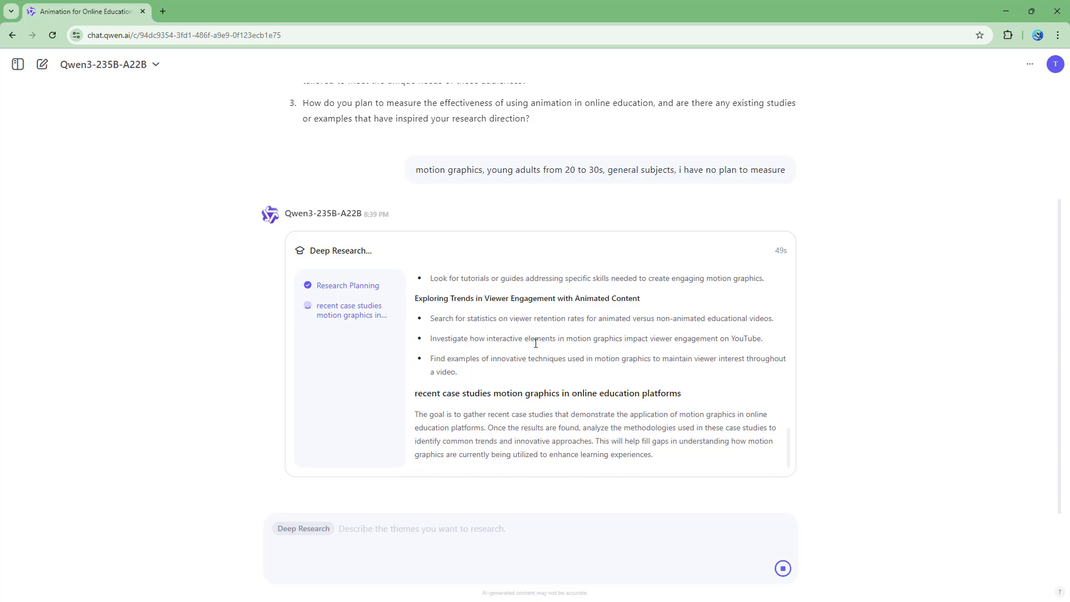
# Step: Examine the research log's findings and visited URLs on recent case studies, top educational YouTube channels, tools software and expert opinions
pyautogui.click(325, 310)
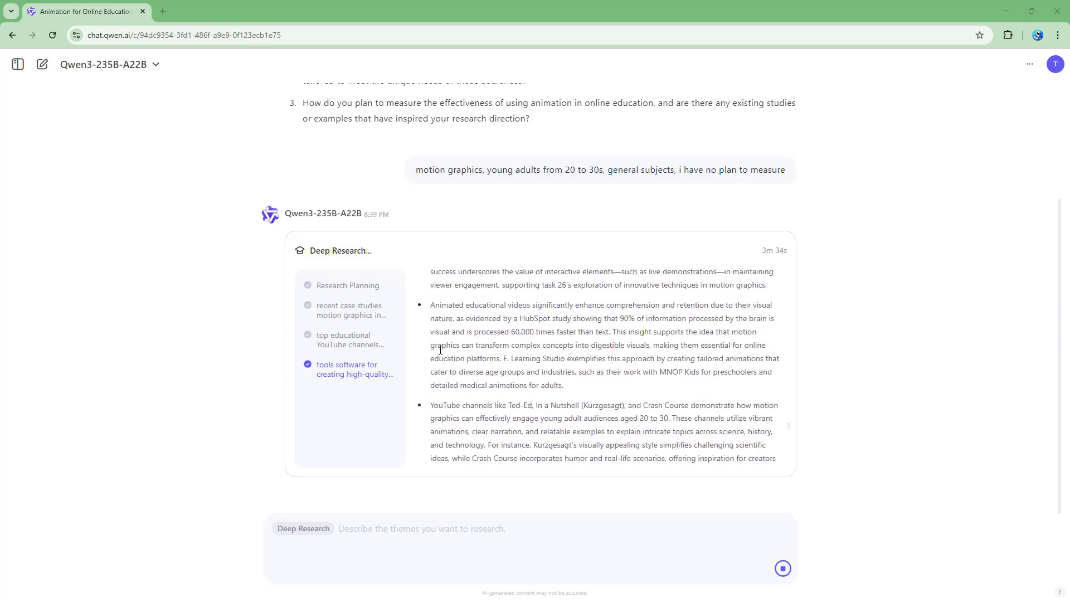
pyautogui.click(360, 318)
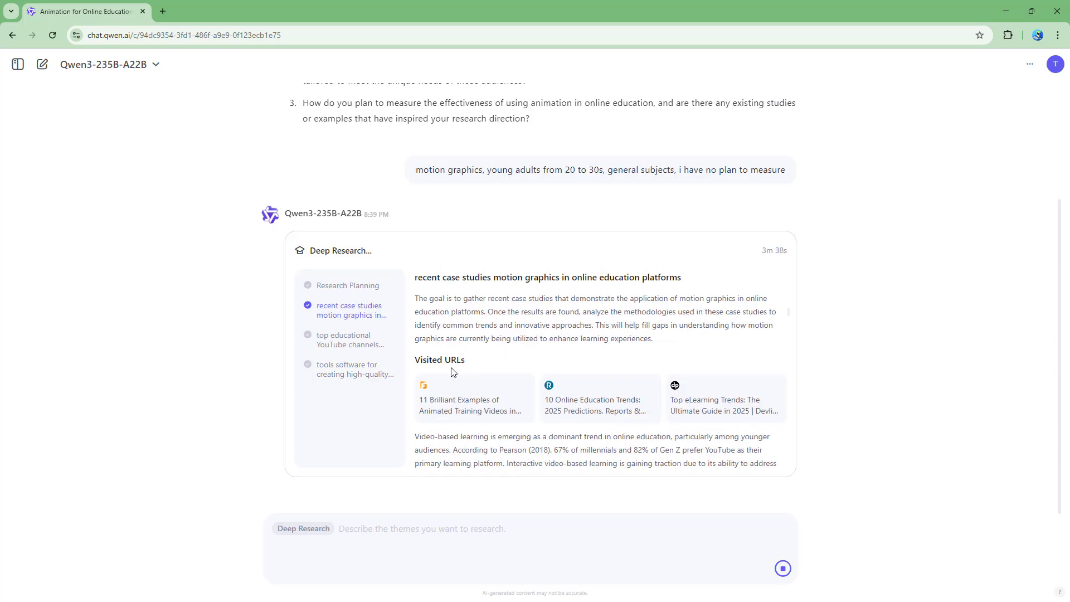
pyautogui.scroll(-5, 578, 413)
pyautogui.scroll(-10, 578, 413)
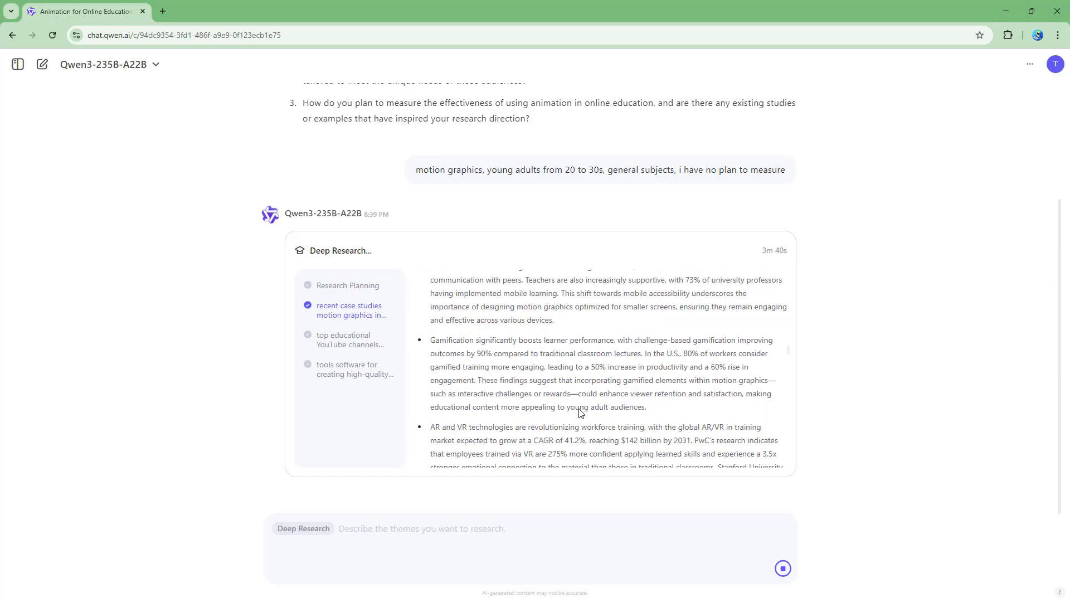
pyautogui.scroll(10, 580, 409)
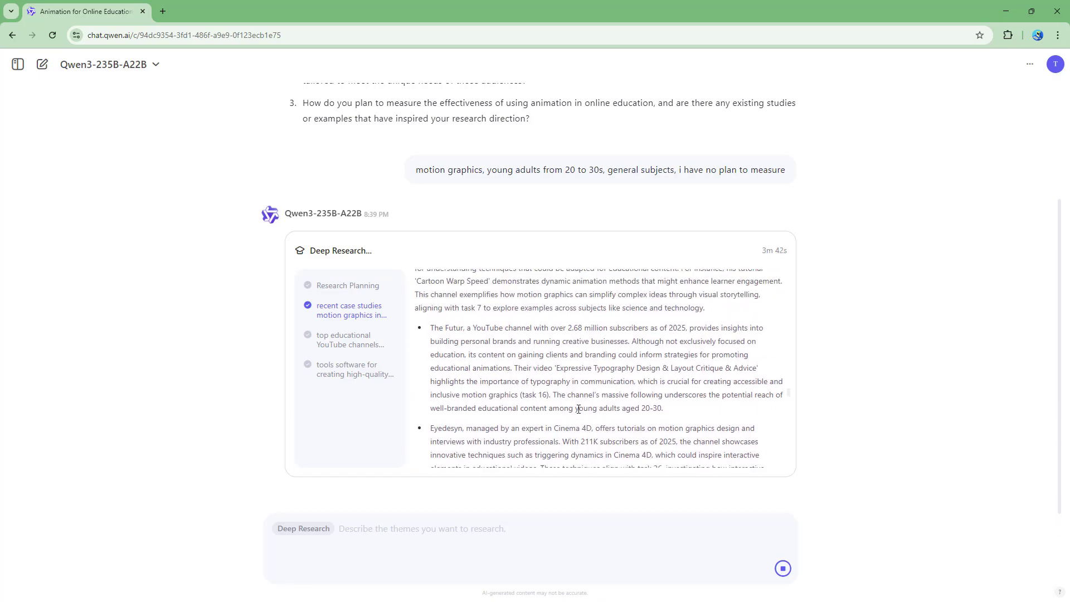
pyautogui.scroll(-10, 577, 414)
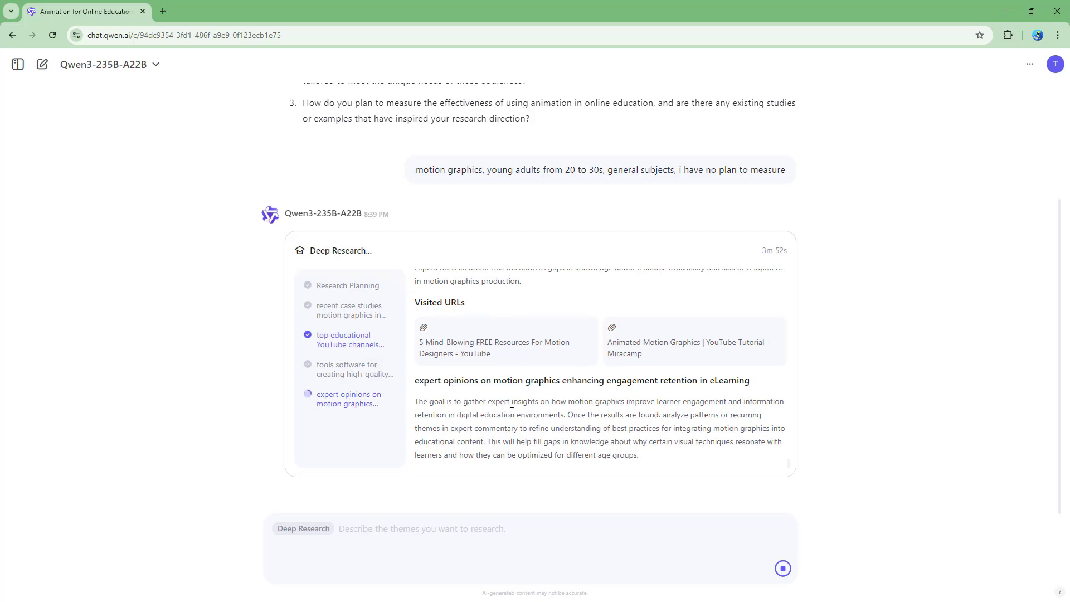
pyautogui.click(356, 374)
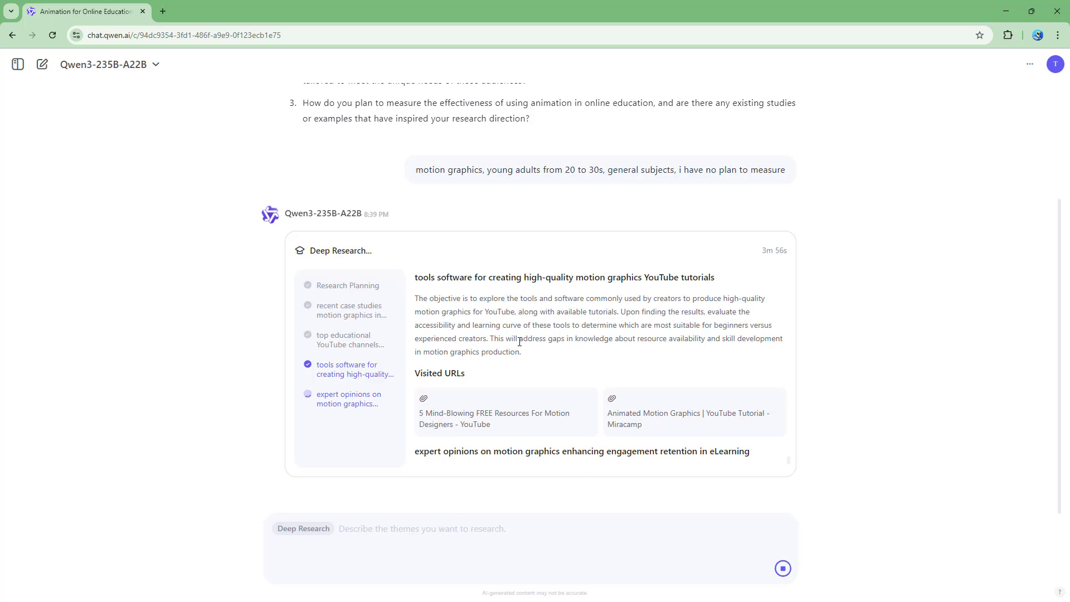
pyautogui.click(337, 404)
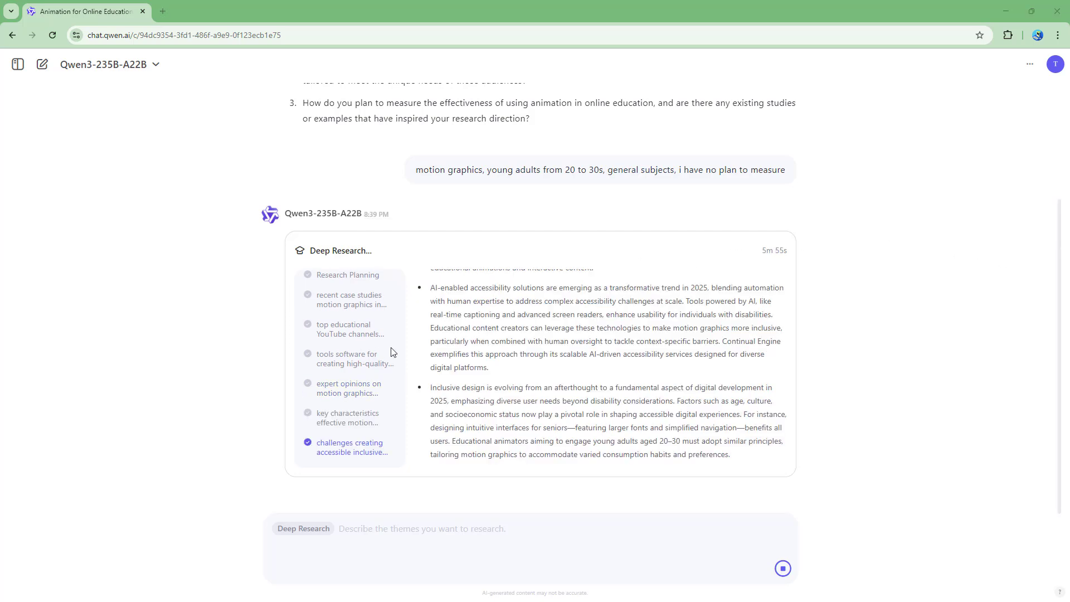
# Step: Examine the findings on challenges creating accessible inclusive content, then go back through the earlier sections to Research Planning
pyautogui.click(356, 453)
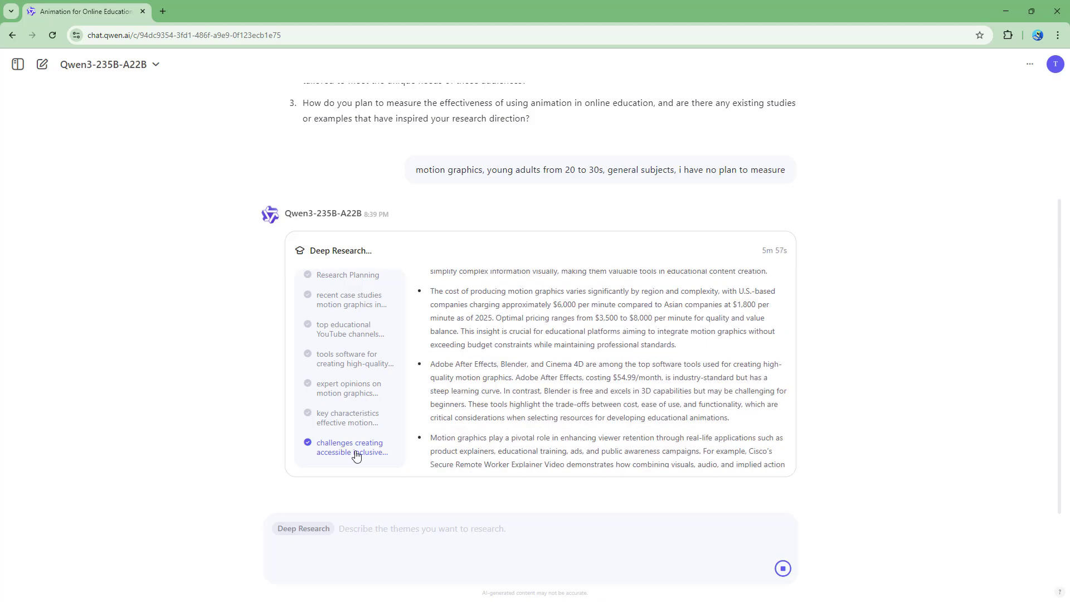
pyautogui.scroll(-4, 548, 419)
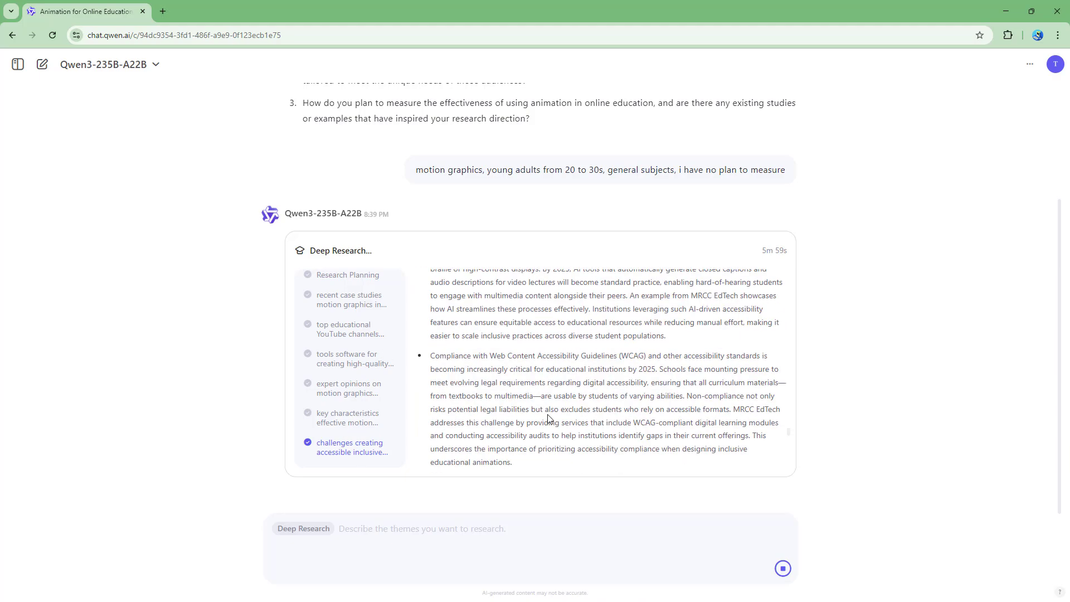
pyautogui.scroll(-5, 547, 418)
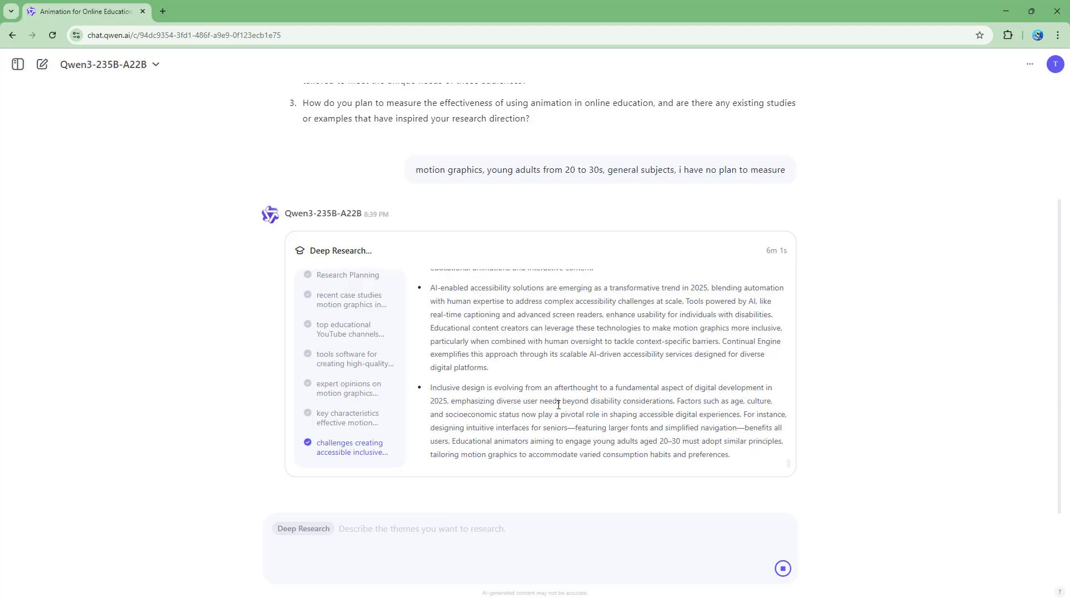
pyautogui.click(363, 423)
pyautogui.click(350, 393)
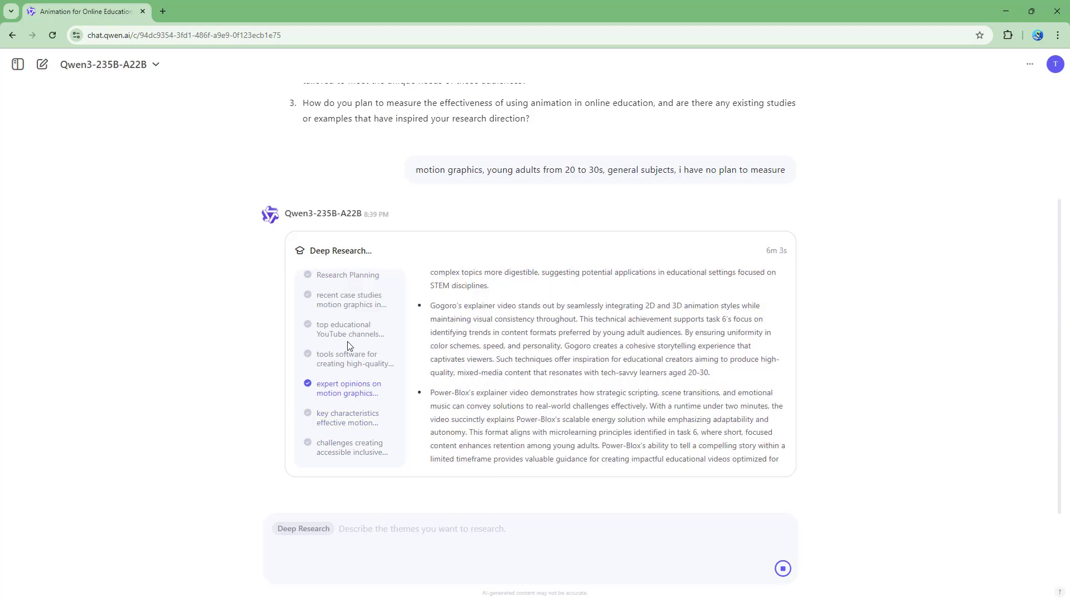
pyautogui.click(352, 300)
pyautogui.click(360, 291)
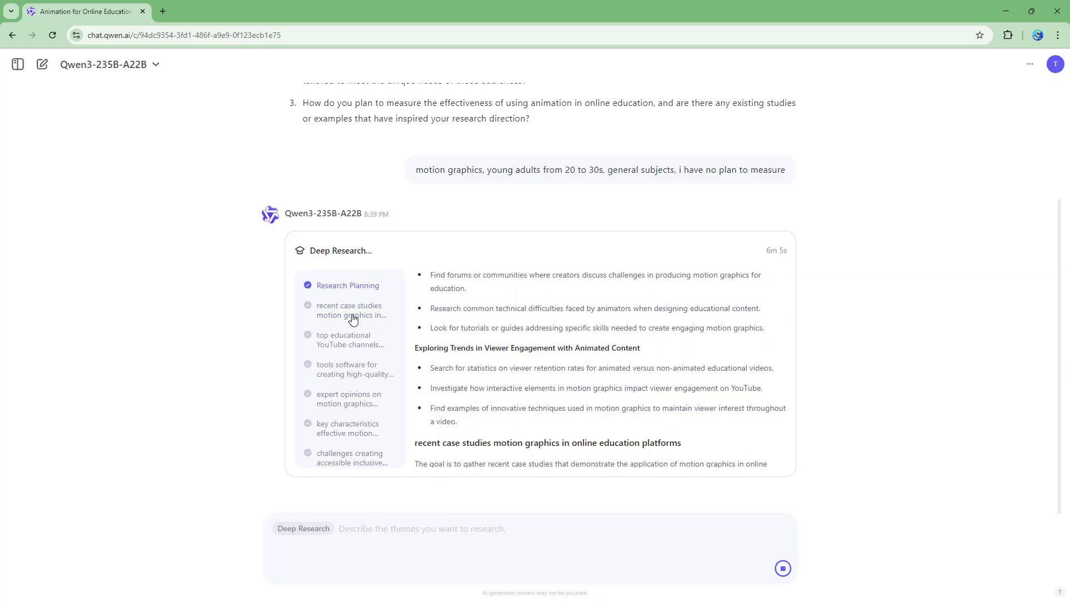
# Step: Go through the research log's sections in order, from recent case studies to the challenges of accessible inclusive motion graphics
pyautogui.click(355, 321)
pyautogui.click(352, 347)
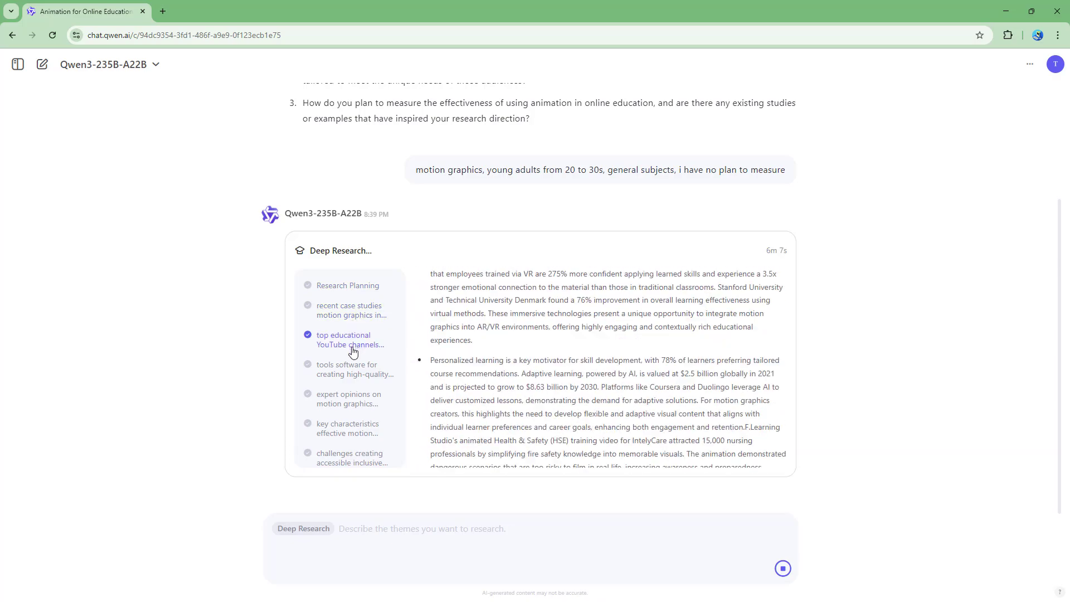
pyautogui.scroll(-5, 522, 384)
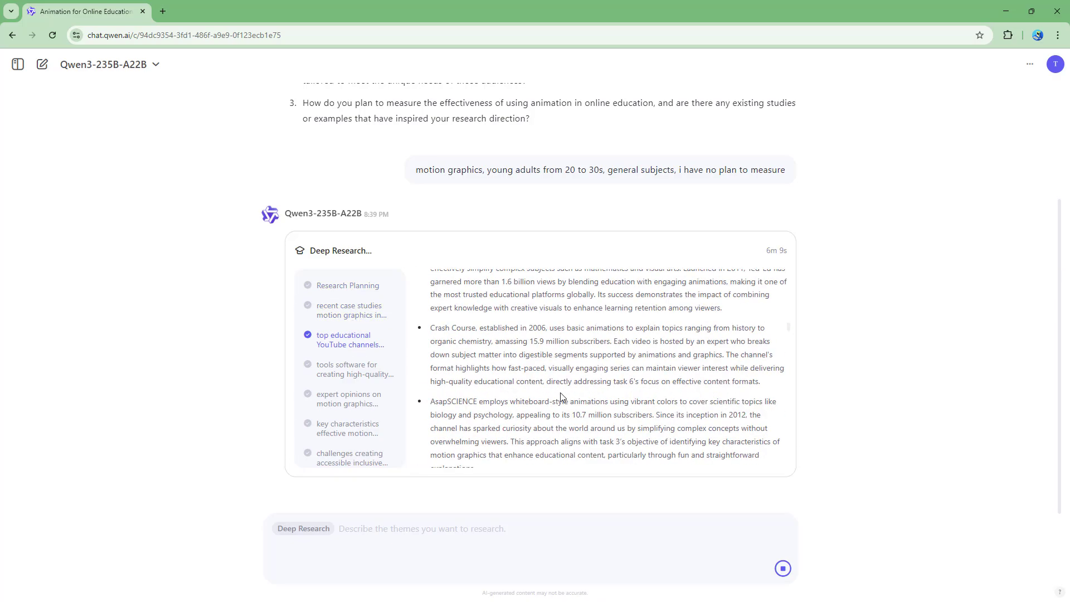
pyautogui.click(367, 375)
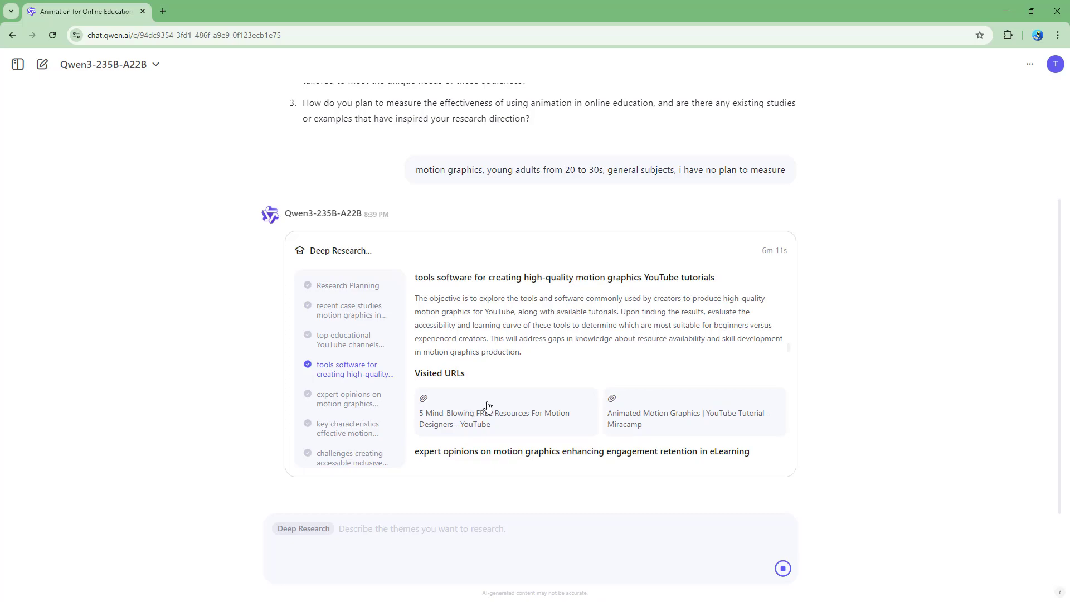
pyautogui.scroll(-2, 533, 402)
pyautogui.click(360, 402)
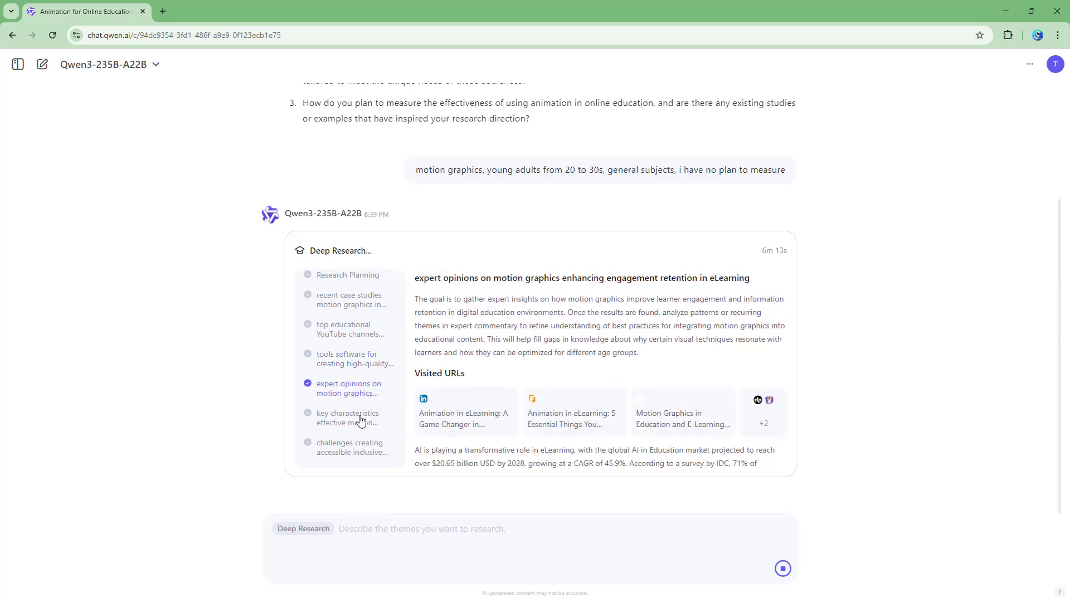
pyautogui.click(362, 424)
pyautogui.click(369, 449)
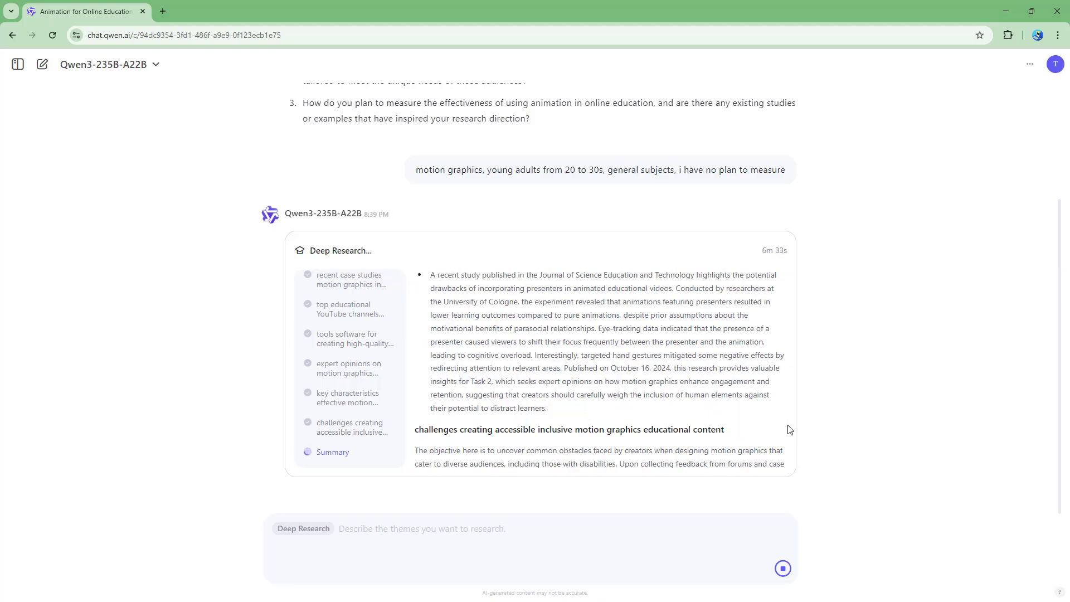
pyautogui.moveTo(790, 429); pyautogui.dragTo(787, 371)
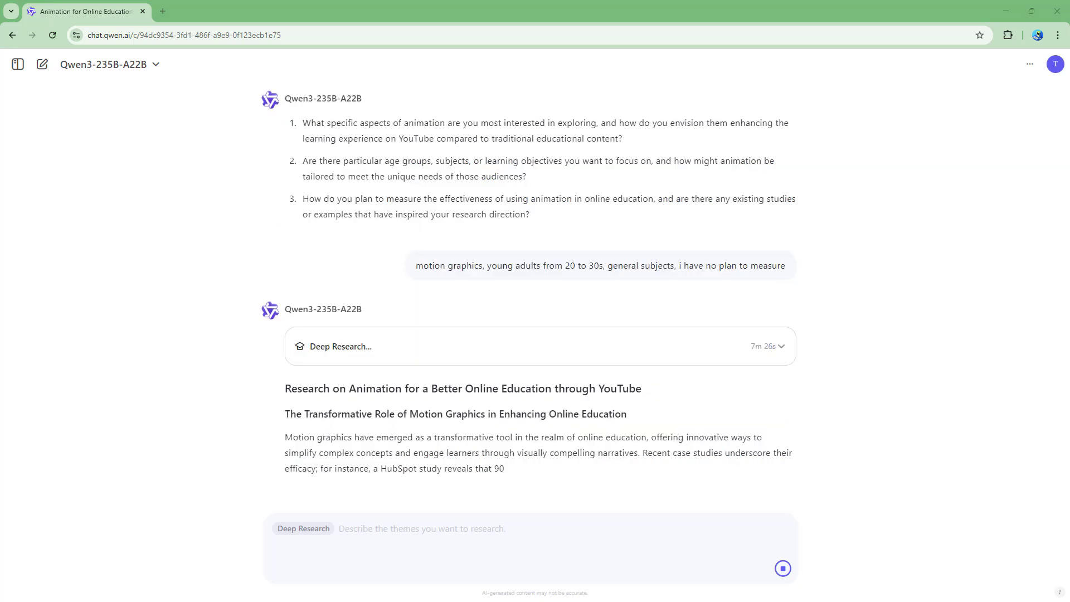
# Step: Look over the research prompt, the clarifying questions with their answer, and the opening of the report being written
pyautogui.scroll(1, 507, 251)
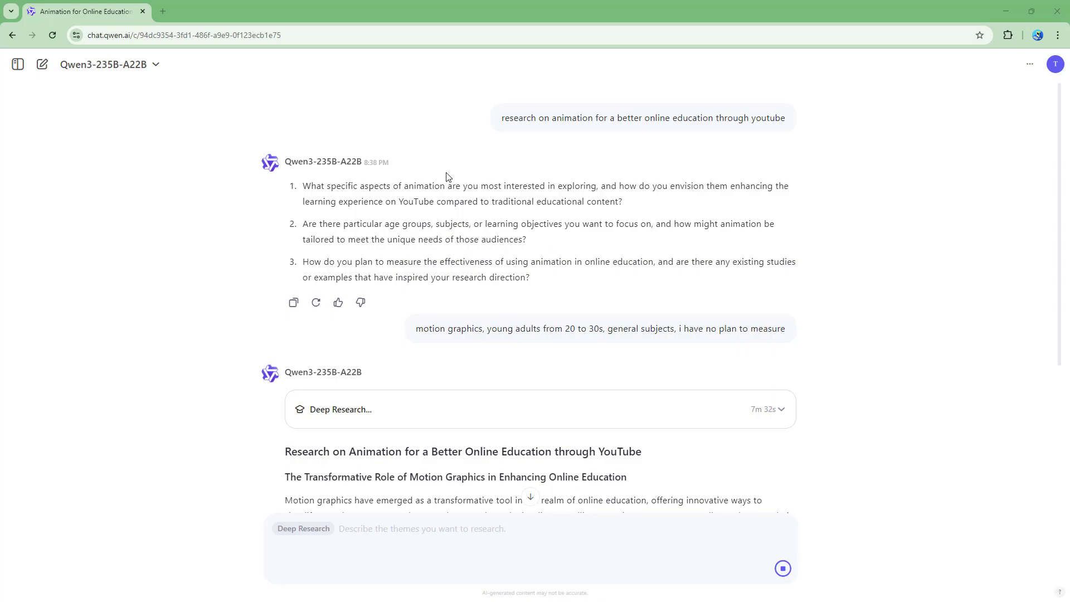
pyautogui.scroll(-4, 446, 176)
pyautogui.scroll(4, 461, 286)
pyautogui.scroll(-4, 451, 331)
pyautogui.scroll(4, 459, 313)
pyautogui.scroll(-3, 724, 253)
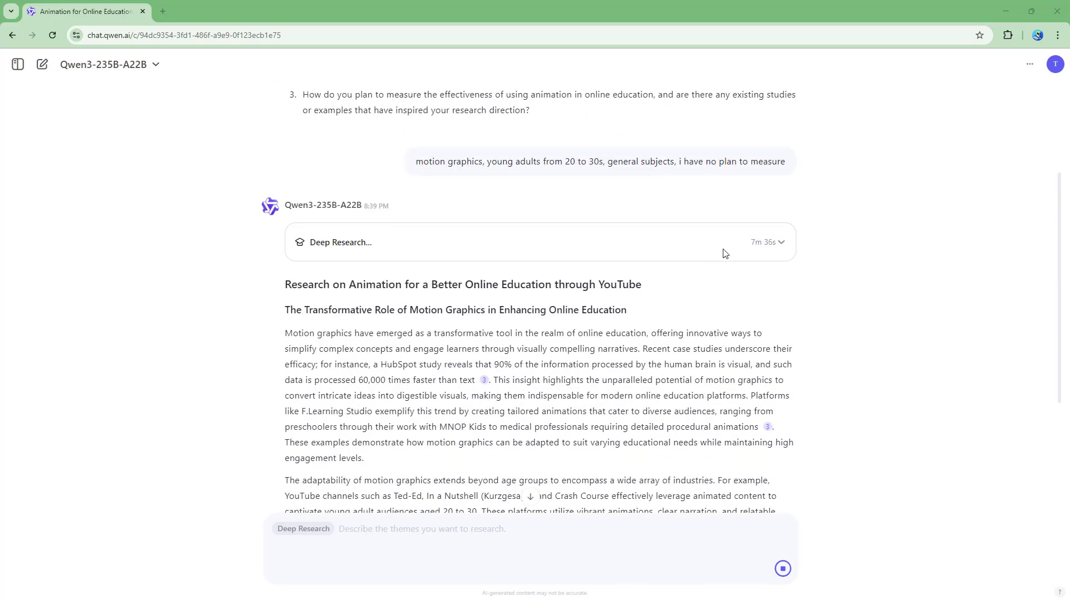
# Step: Expand the Deep Research log and examine the report from its title to the section on enhancing engagement and retention
pyautogui.click(779, 244)
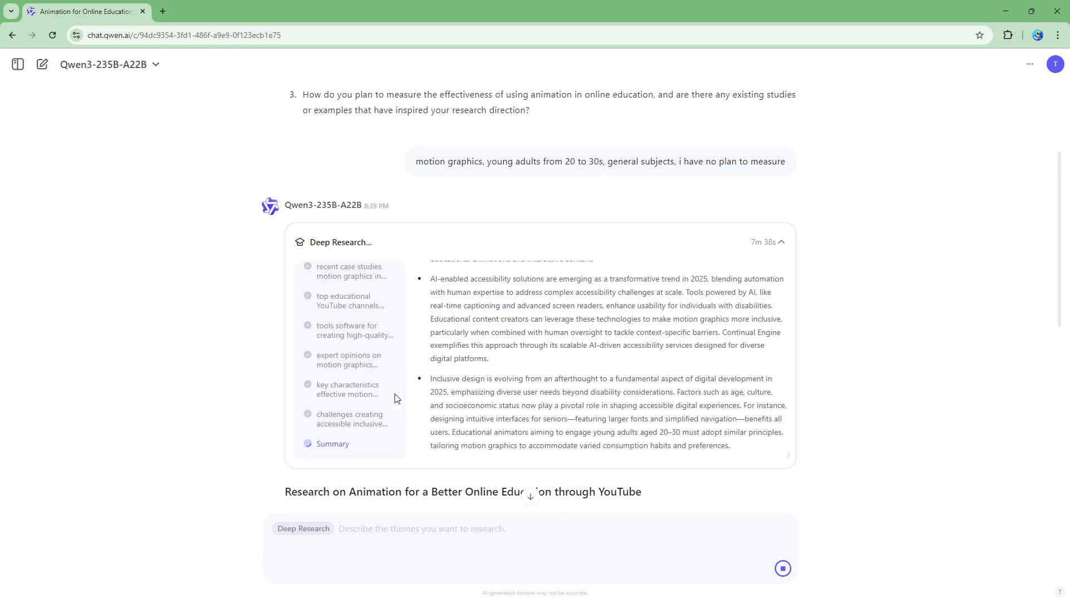
pyautogui.scroll(-3, 385, 401)
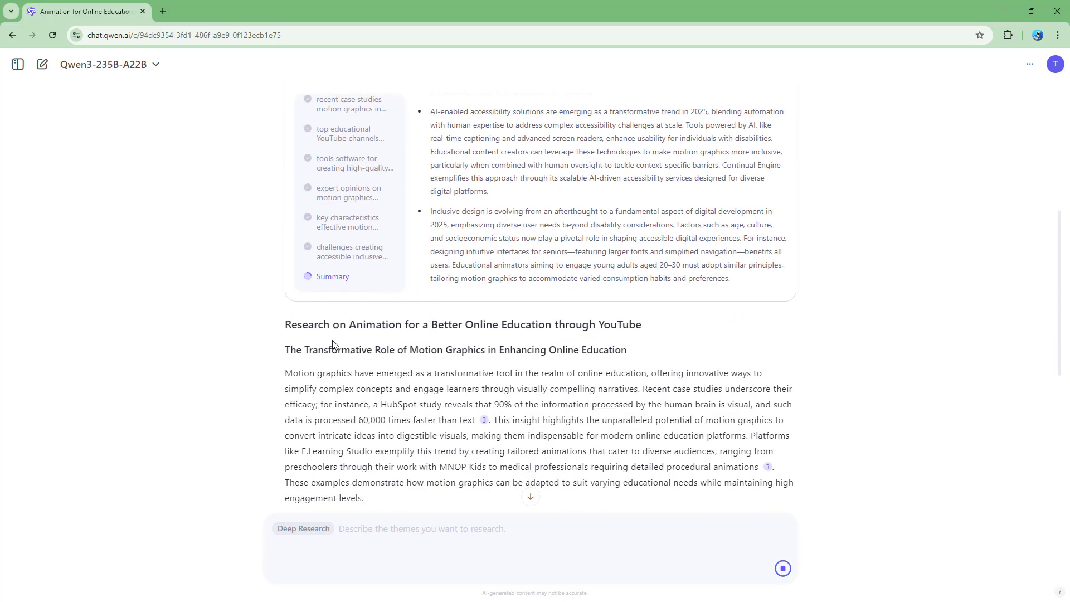
pyautogui.moveTo(327, 327); pyautogui.dragTo(628, 324)
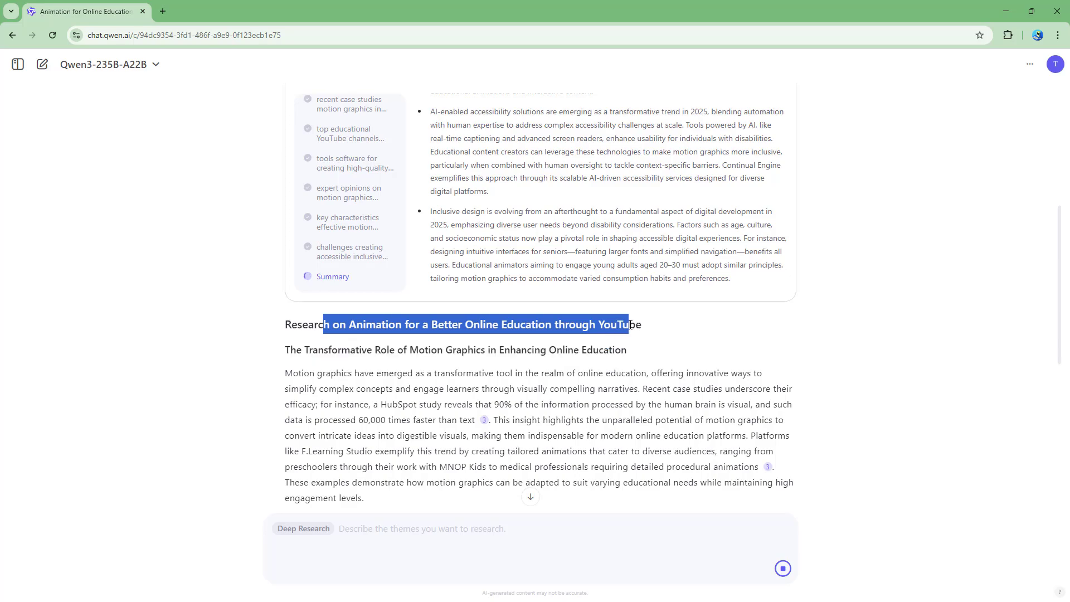
pyautogui.scroll(-1, 484, 355)
pyautogui.scroll(-6, 483, 355)
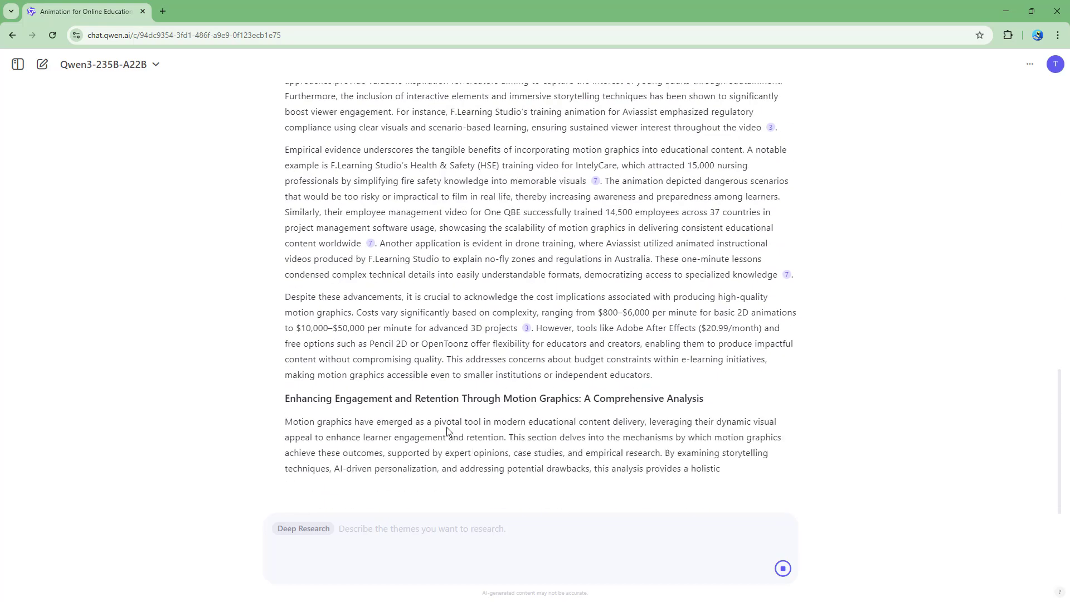
pyautogui.scroll(20, 448, 430)
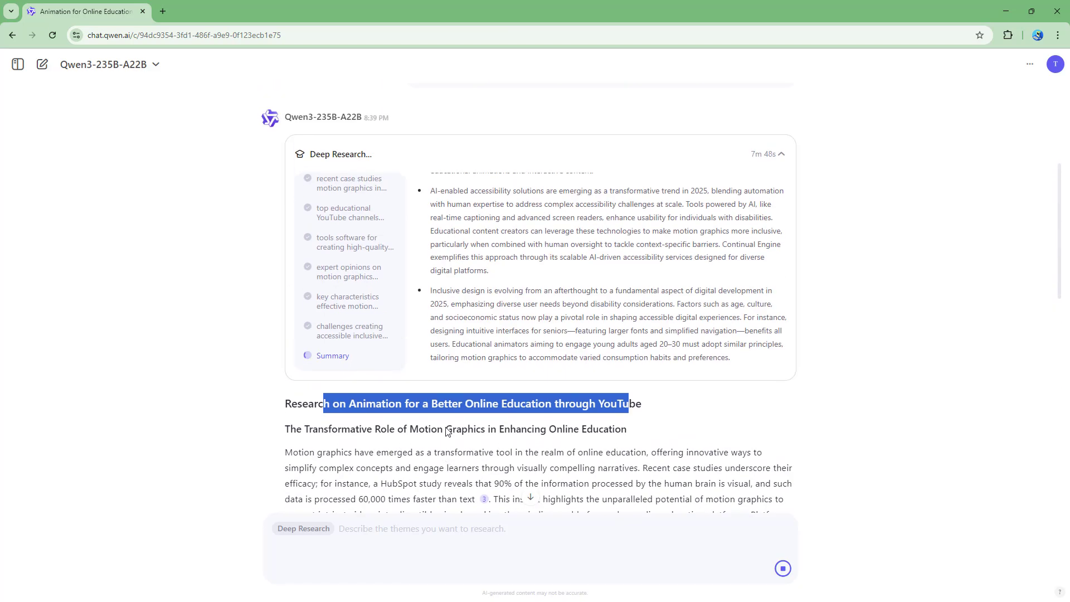
# Step: View the research log's entries on tools software, recent case studies, educational channels, expert opinions, key characteristics and accessibility challenges
pyautogui.click(355, 373)
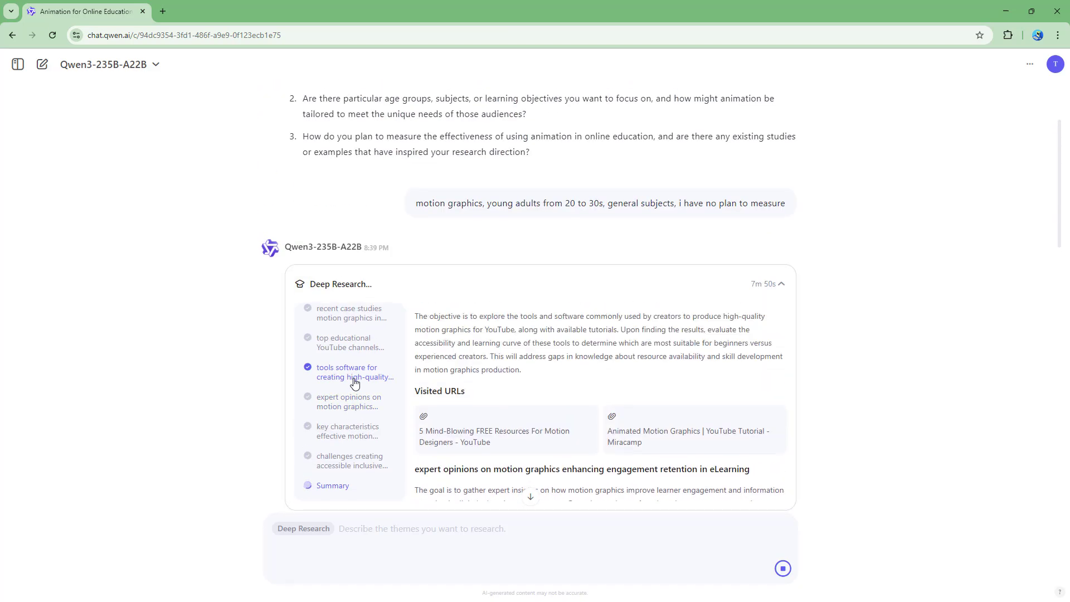
pyautogui.click(363, 315)
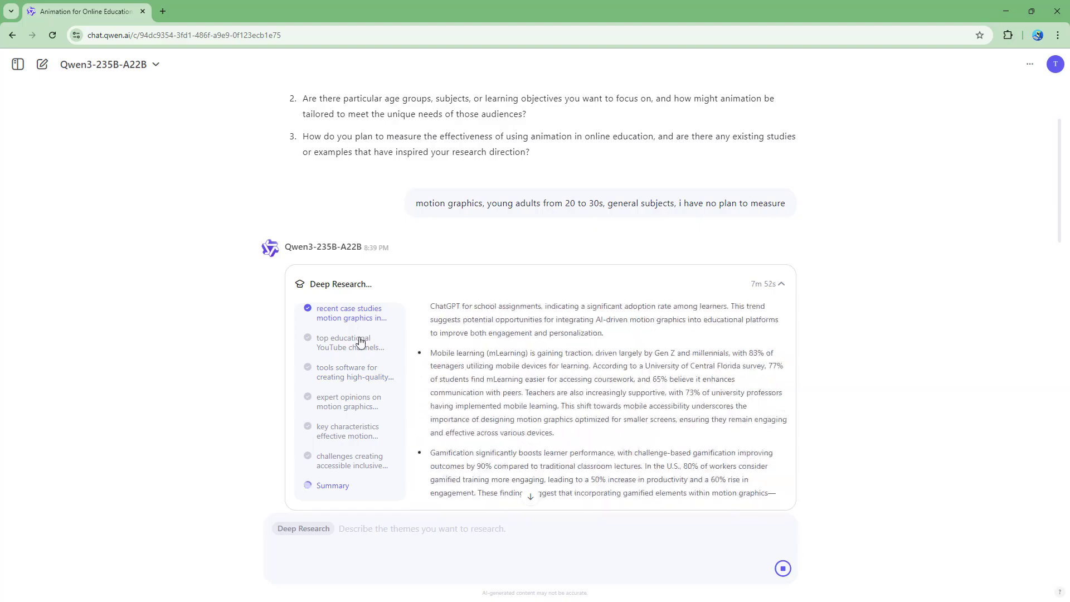
pyautogui.click(351, 343)
pyautogui.click(349, 400)
pyautogui.click(345, 432)
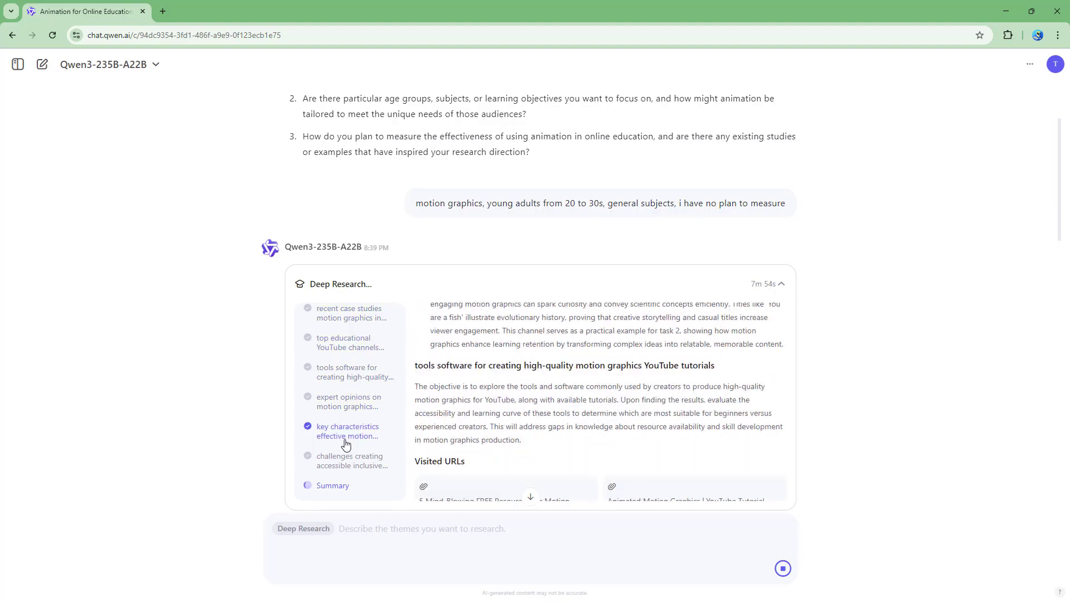
pyautogui.click(357, 463)
# Step: Read through the generated report's sections on engagement, YouTube as a delivery platform and the versatile applications of motion graphics
pyautogui.scroll(-5, 359, 462)
pyautogui.scroll(-15, 360, 462)
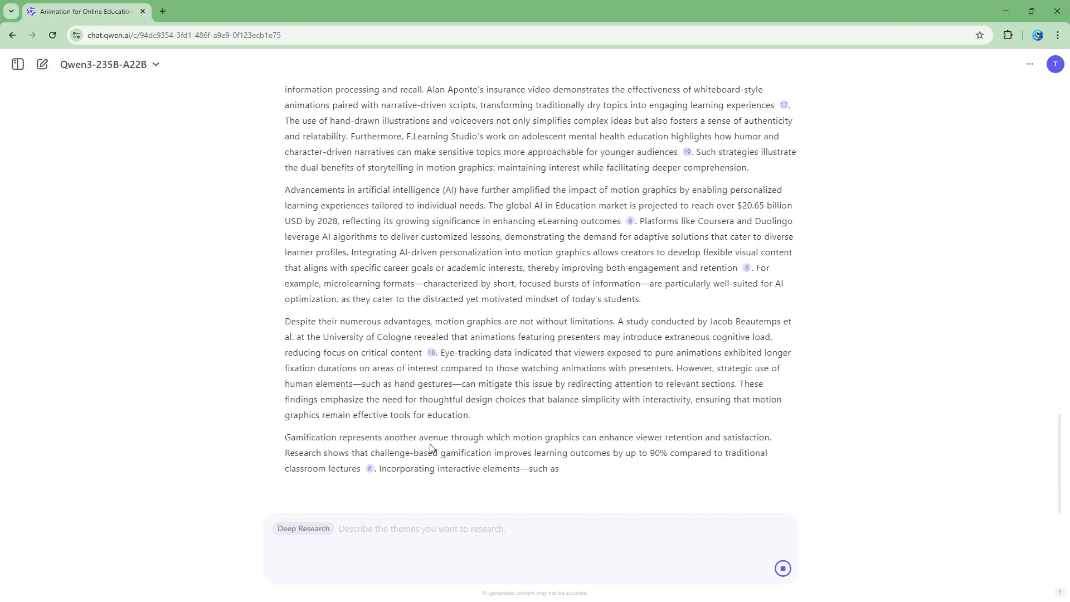
pyautogui.scroll(10, 429, 448)
pyautogui.scroll(15, 430, 449)
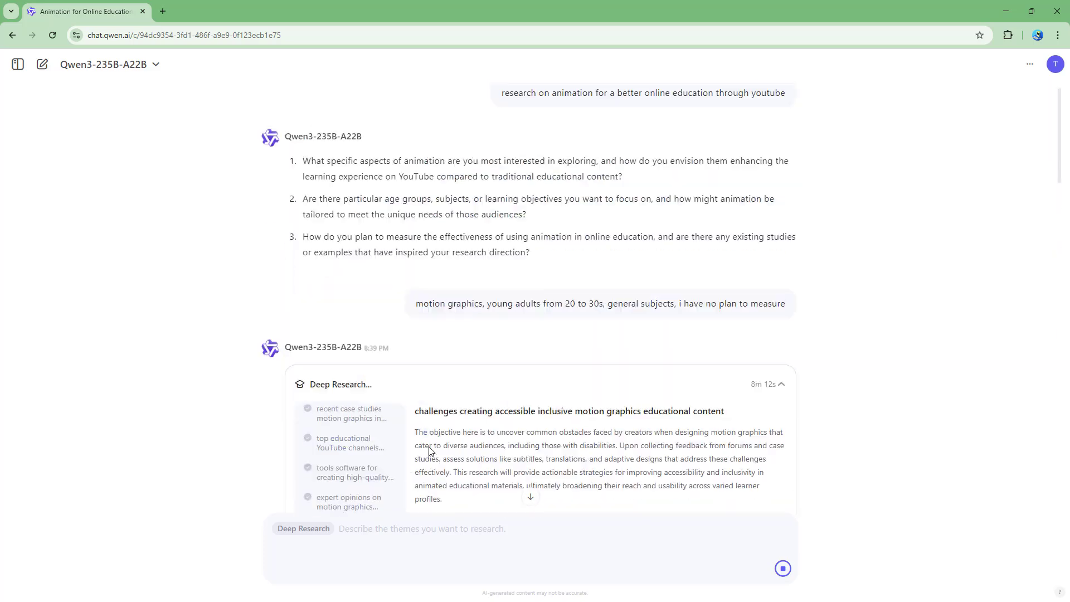
pyautogui.scroll(-7, 430, 448)
pyautogui.scroll(-15, 419, 439)
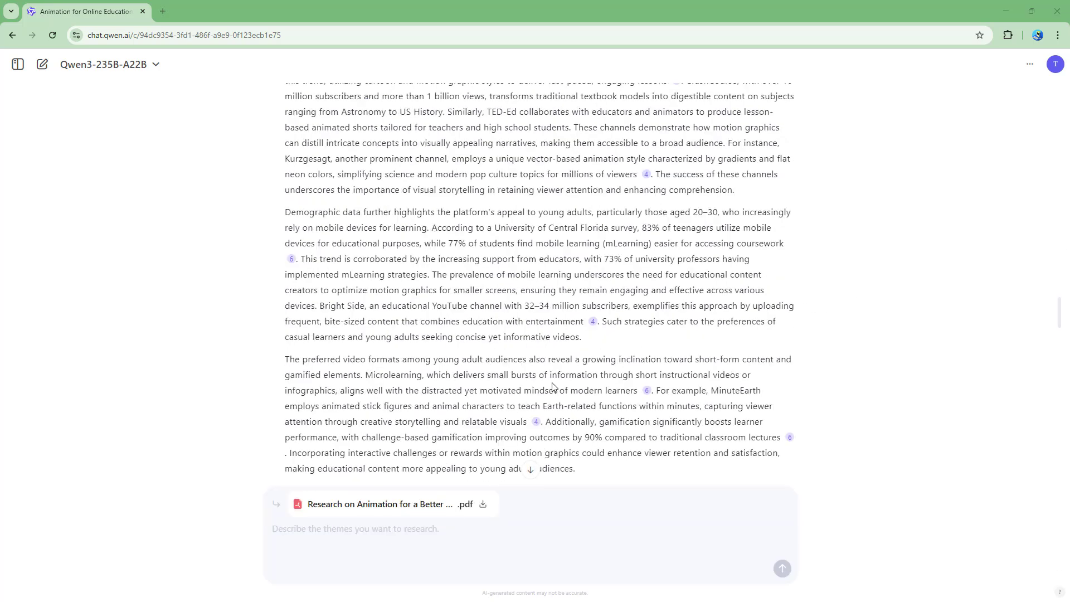
pyautogui.scroll(4, 388, 501)
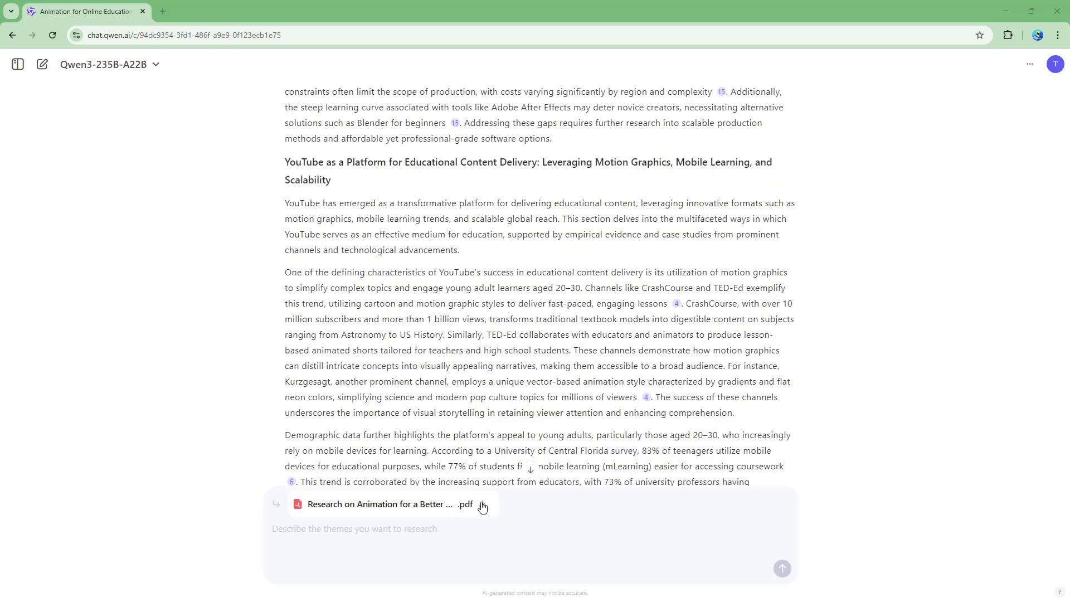
pyautogui.scroll(5, 320, 496)
pyautogui.scroll(-15, 390, 502)
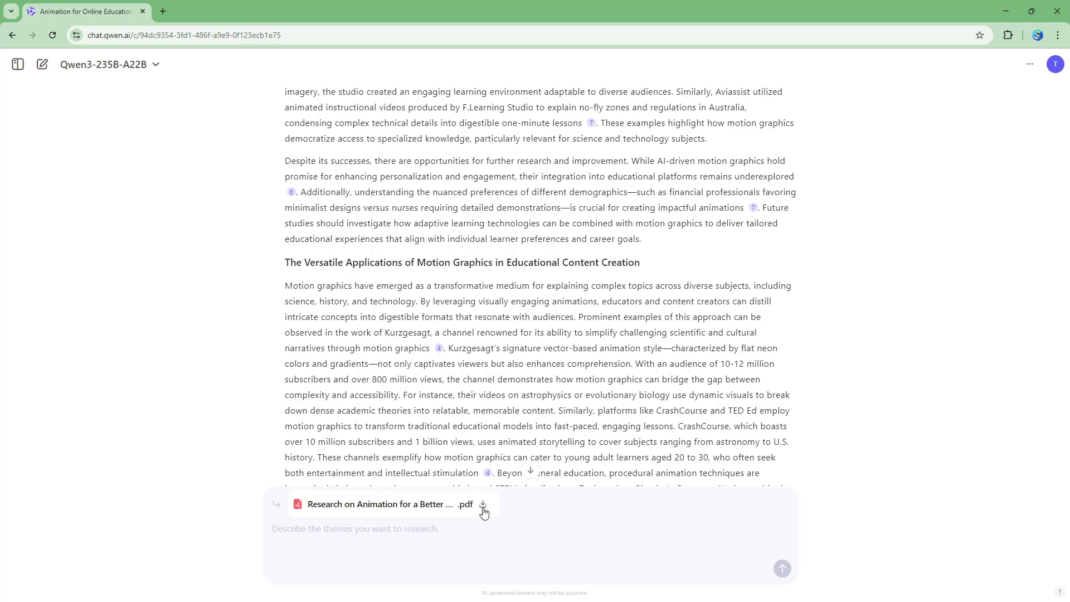
# Step: Download the report to TT (L:) as "Research on Animation for a Better Online Education through YouTube.pdf" and open the file
pyautogui.click(483, 505)
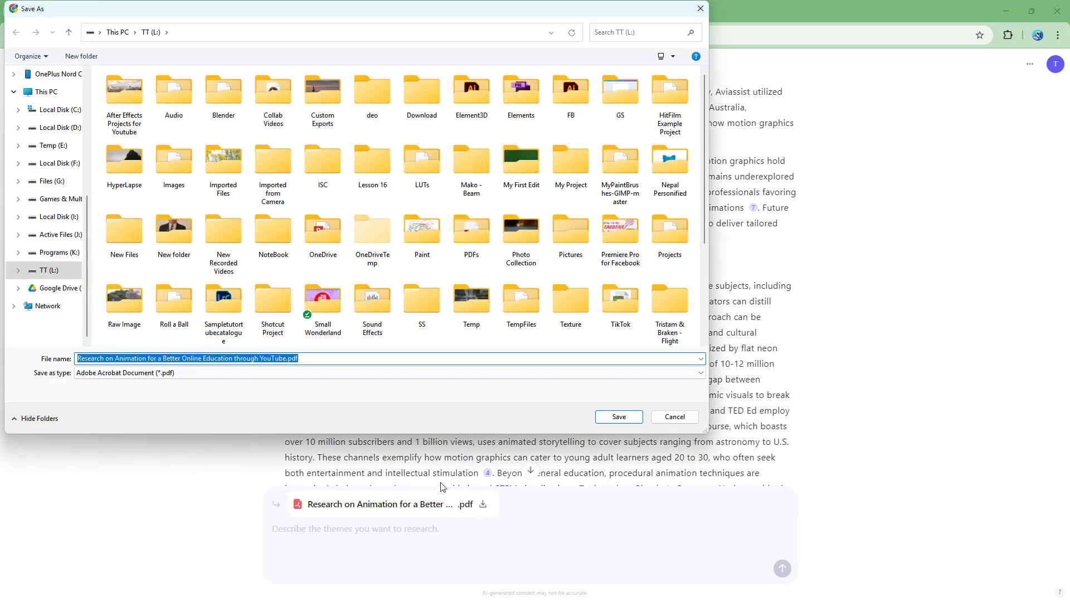
pyautogui.click(619, 416)
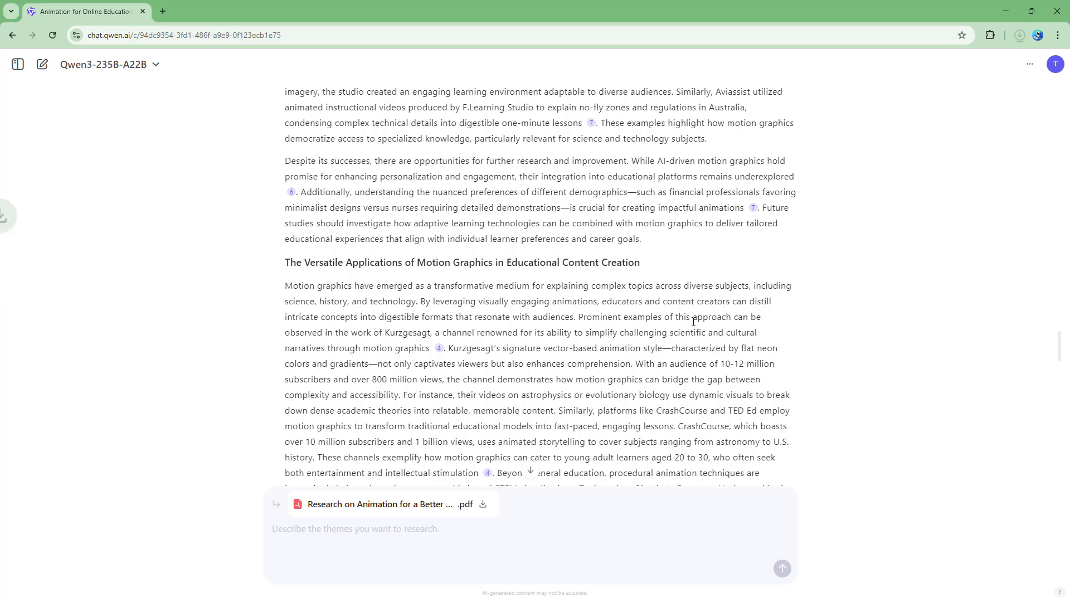
pyautogui.click(907, 67)
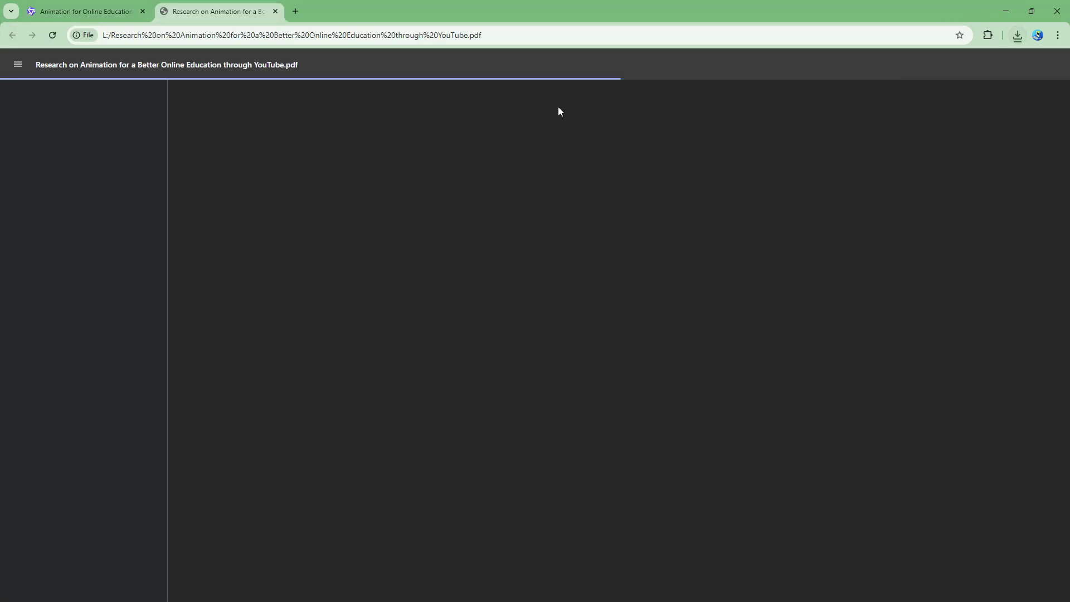
# Step: Skim the PDF's pages, open cited source [10] on Voice User Interfaces from the accessibility paragraph, and return to the PDF
pyautogui.scroll(-3, 155, 279)
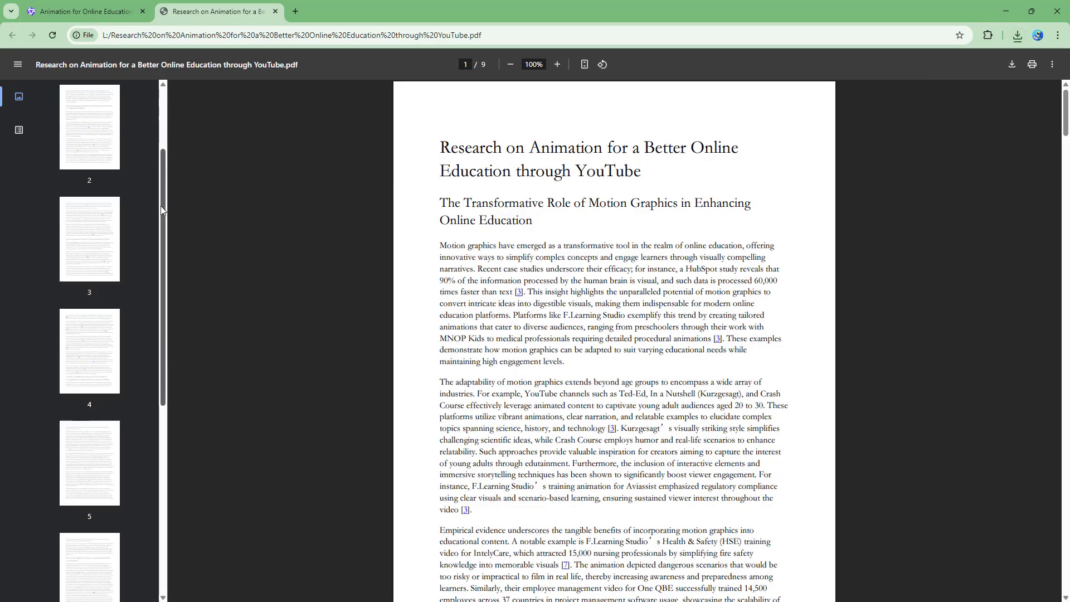
pyautogui.scroll(3, 151, 446)
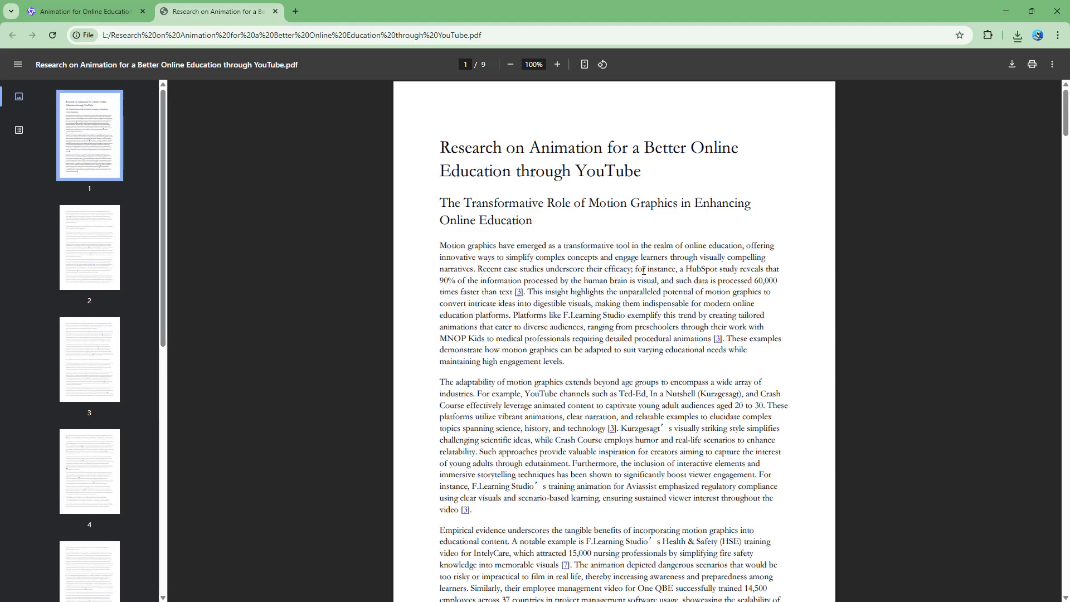
pyautogui.scroll(-20, 640, 270)
pyautogui.scroll(-7, 668, 275)
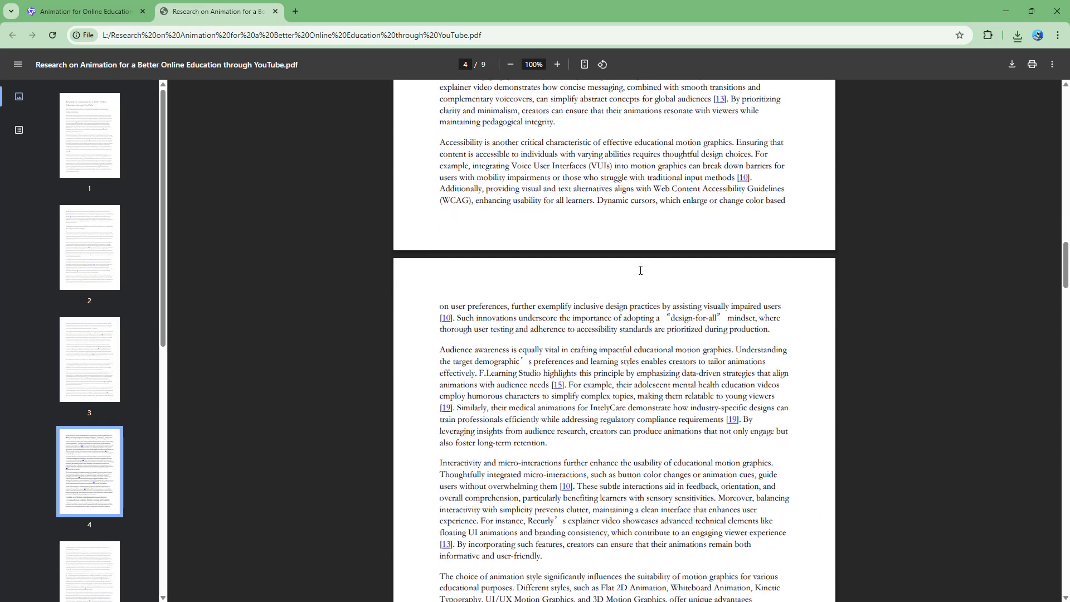
pyautogui.scroll(2, 743, 287)
pyautogui.click(742, 285)
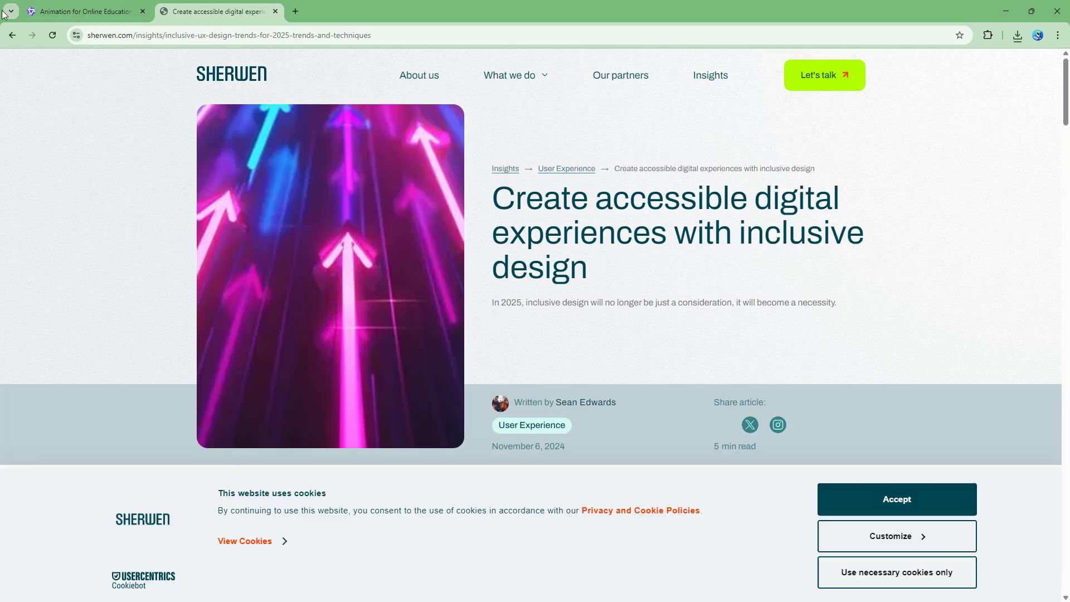
pyautogui.click(10, 35)
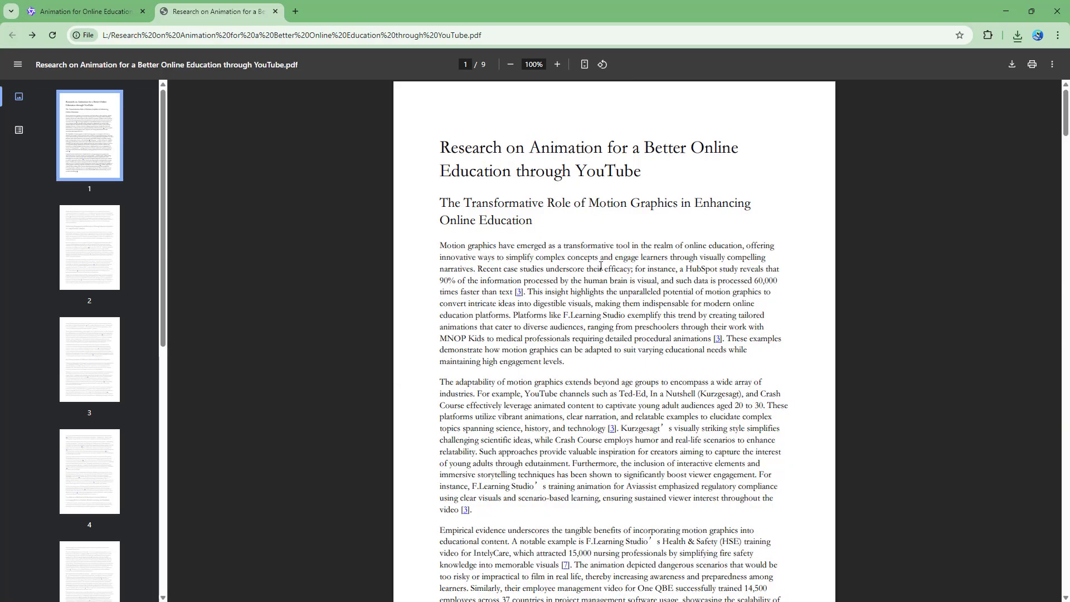
# Step: Review the PDF through its Conclusion on page 9, go back to its beginning, and return to the Qwen chat
pyautogui.scroll(-20, 518, 300)
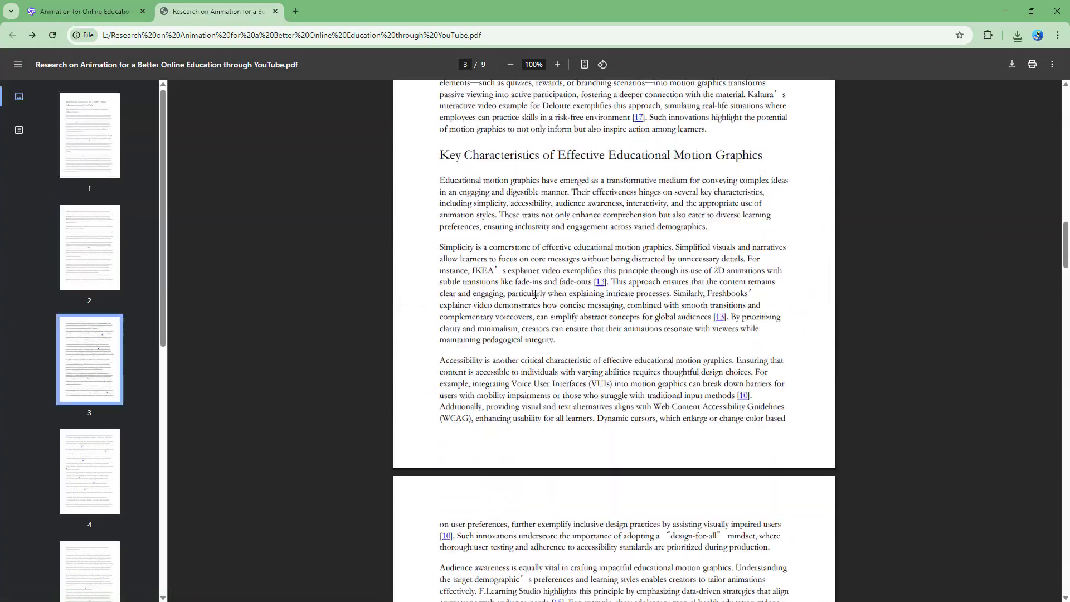
pyautogui.scroll(-20, 535, 294)
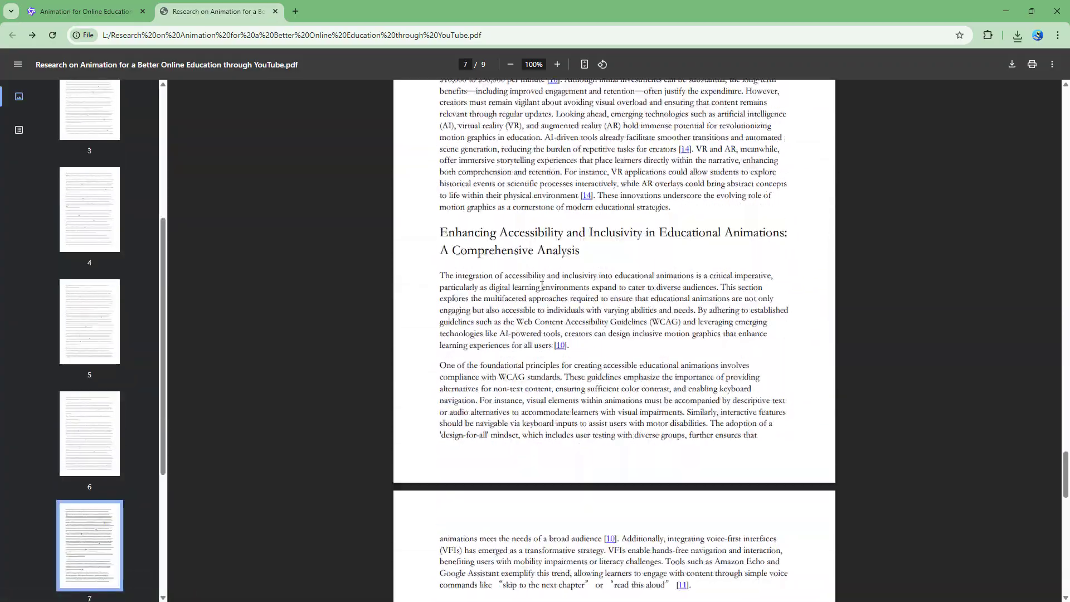
pyautogui.scroll(-9, 540, 289)
pyautogui.scroll(6, 536, 291)
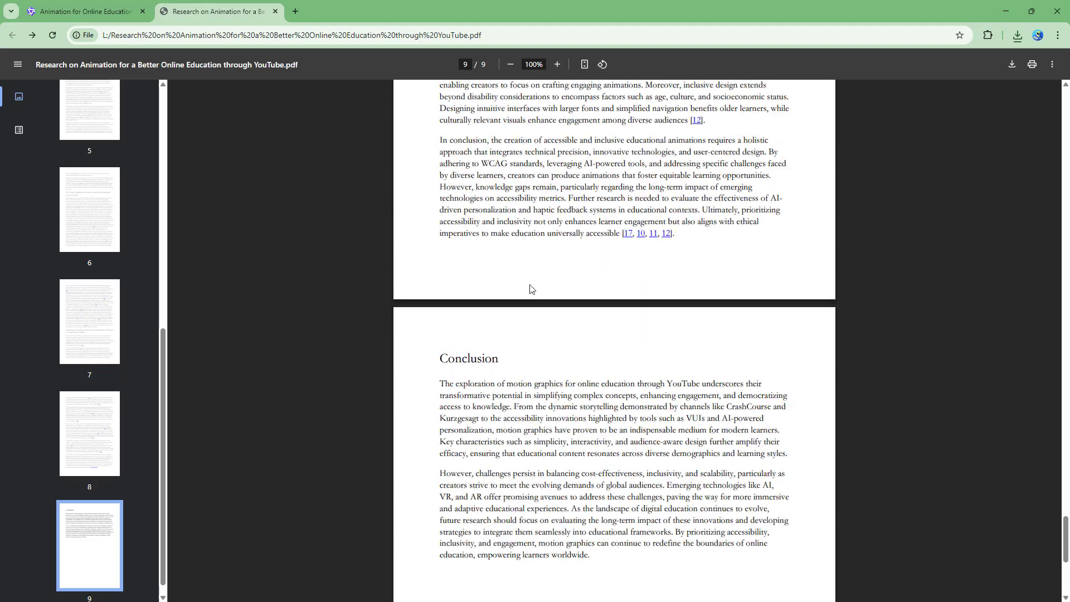
pyautogui.scroll(-4, 552, 294)
pyautogui.scroll(13, 812, 313)
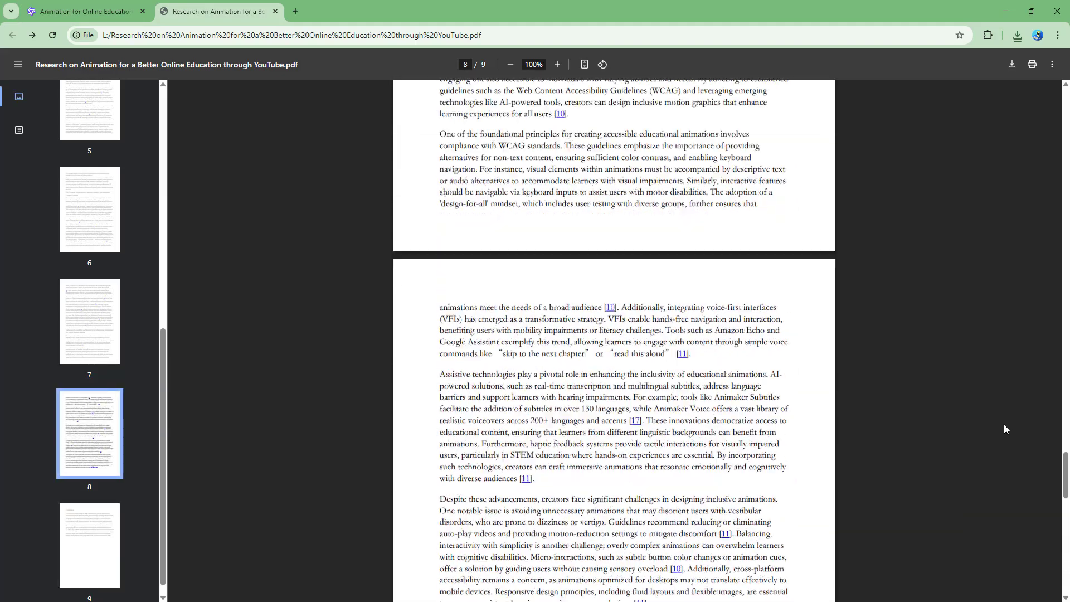
pyautogui.moveTo(1064, 460); pyautogui.dragTo(1062, 75)
pyautogui.click(114, 12)
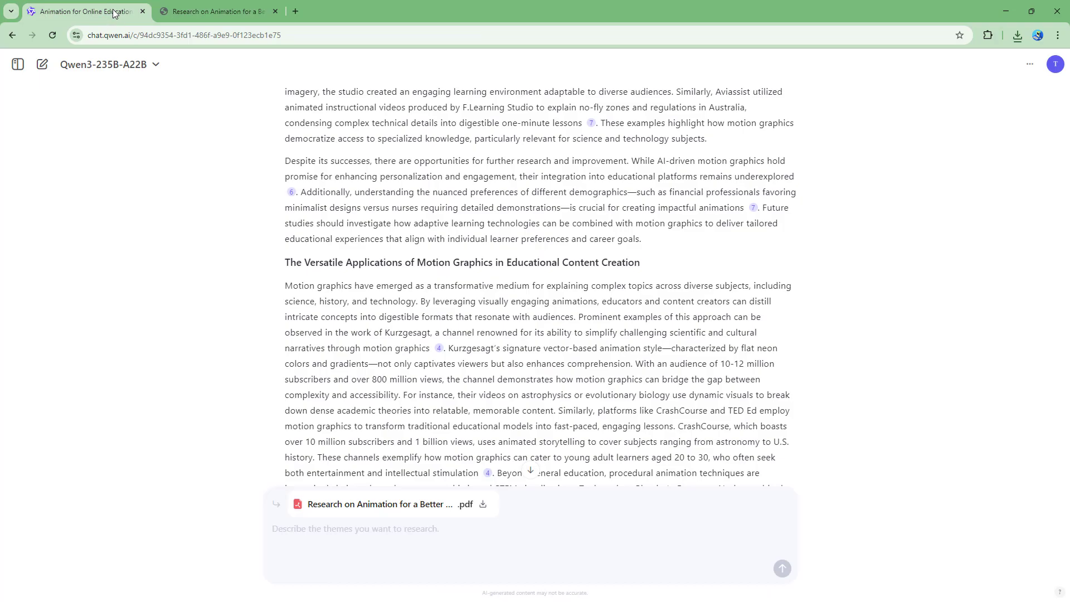